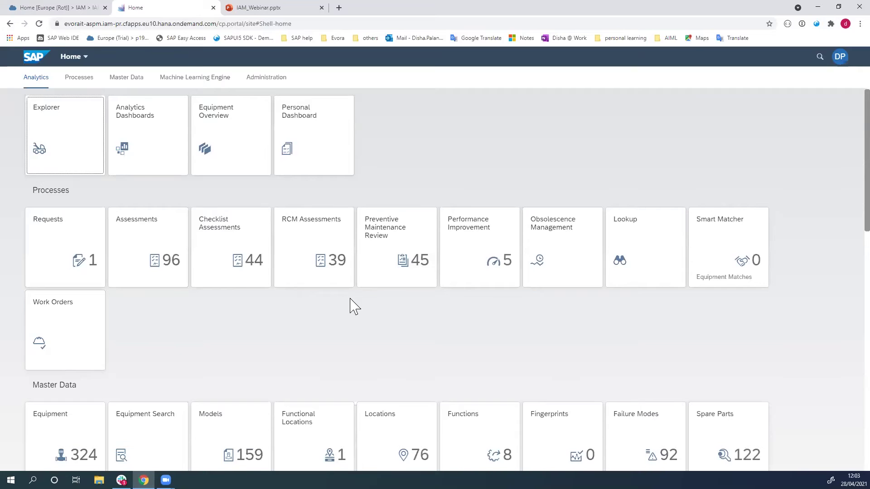
Open Business Partners from the Administration group on the home page and review the company's connections.
{"action": "scroll", "coordinate": [356, 302], "scroll_direction": "down", "scroll_amount": 1}
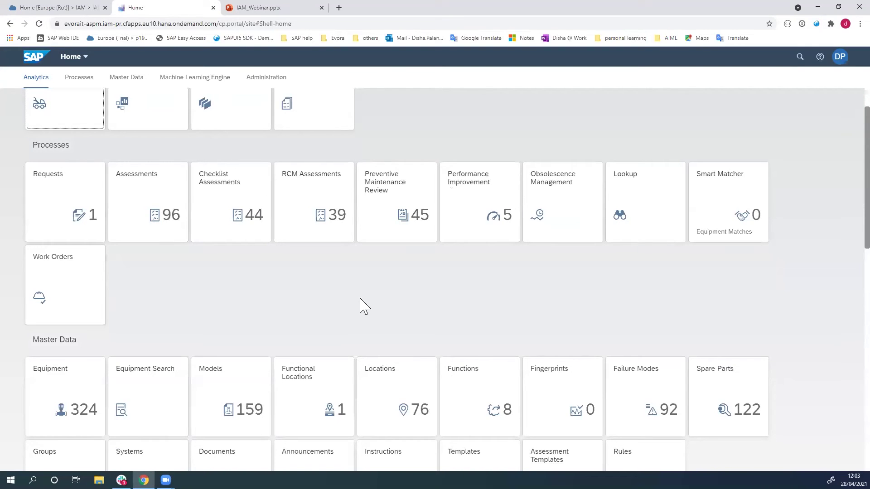
{"action": "scroll", "coordinate": [368, 306], "scroll_direction": "down", "scroll_amount": 3}
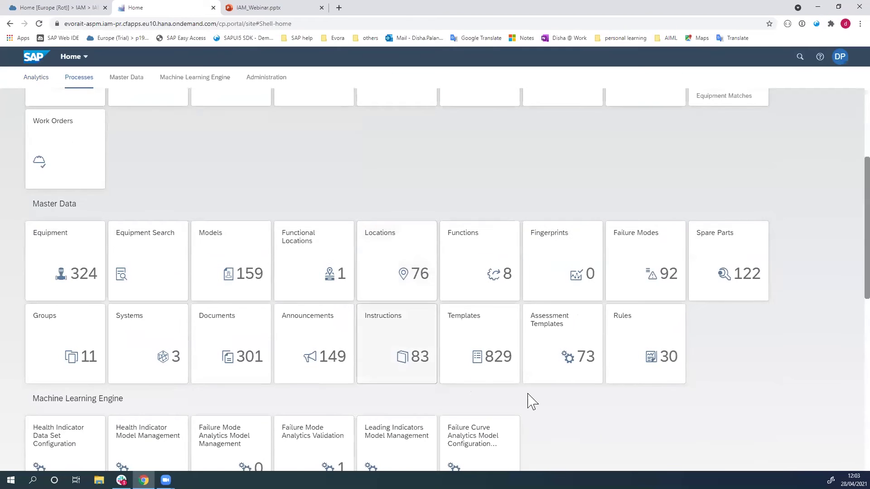
{"action": "scroll", "coordinate": [552, 397], "scroll_direction": "down", "scroll_amount": 1}
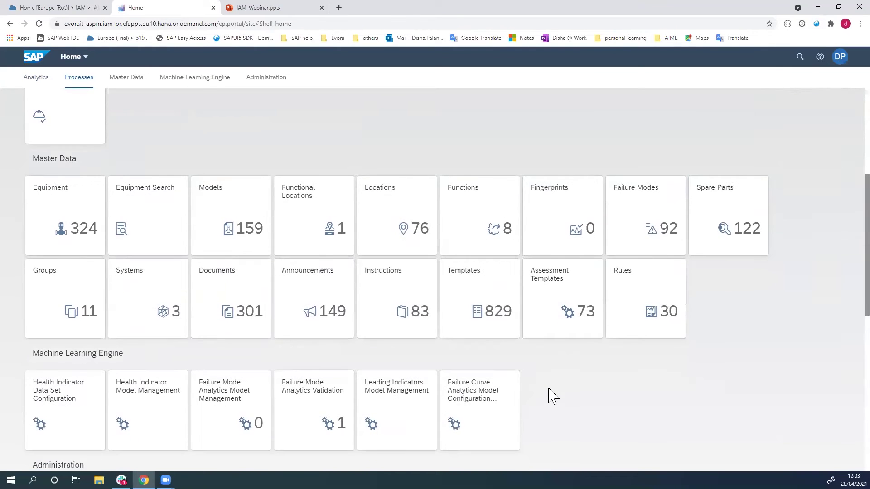
{"action": "scroll", "coordinate": [552, 396], "scroll_direction": "down", "scroll_amount": 2}
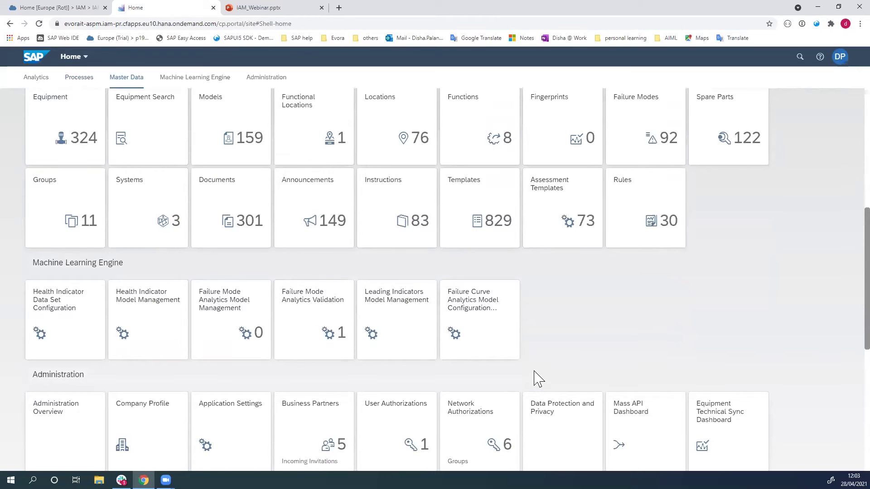
{"action": "scroll", "coordinate": [460, 368], "scroll_direction": "down", "scroll_amount": 1}
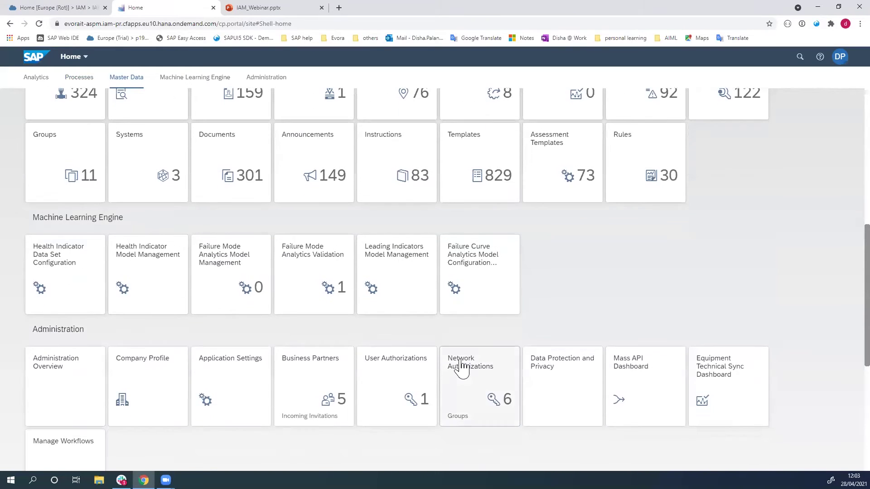
{"action": "left_click", "coordinate": [317, 379]}
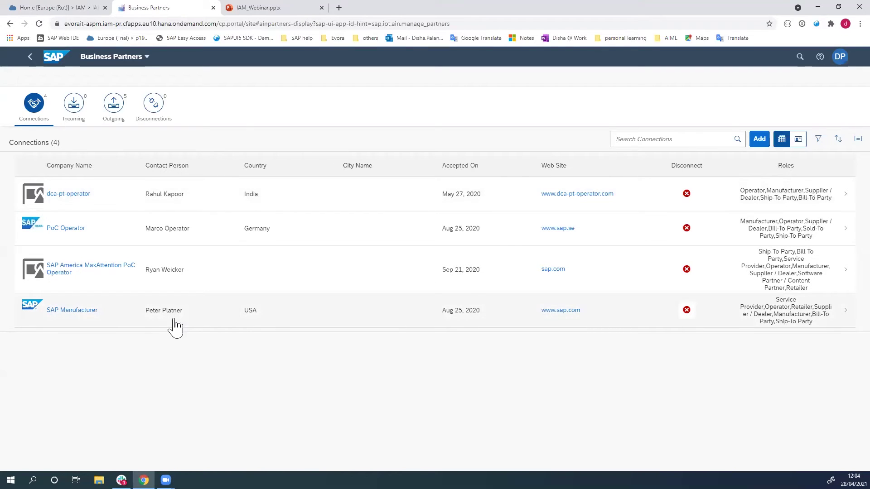
{"action": "left_click", "coordinate": [645, 139]}
{"action": "type", "text": "nh"}
{"action": "left_click", "coordinate": [721, 139]}
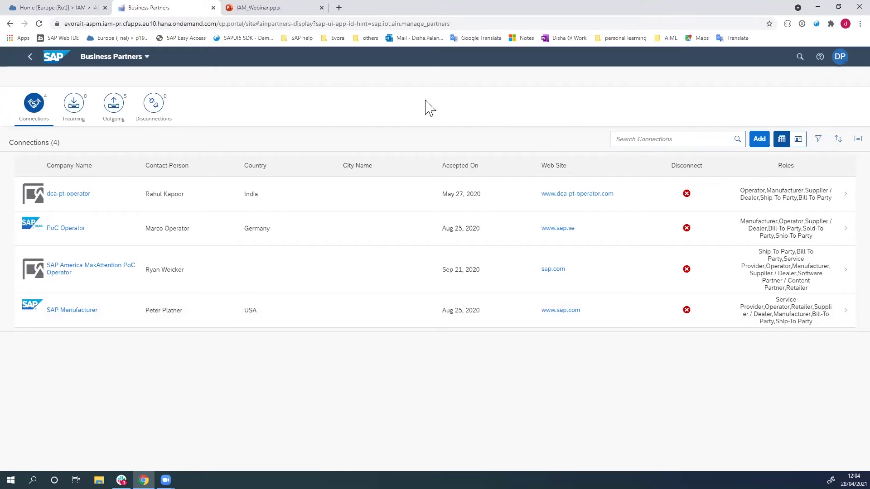
Return to the home page, open the Company Profile and show its invitees.
{"action": "left_click", "coordinate": [30, 59]}
{"action": "left_click", "coordinate": [142, 128]}
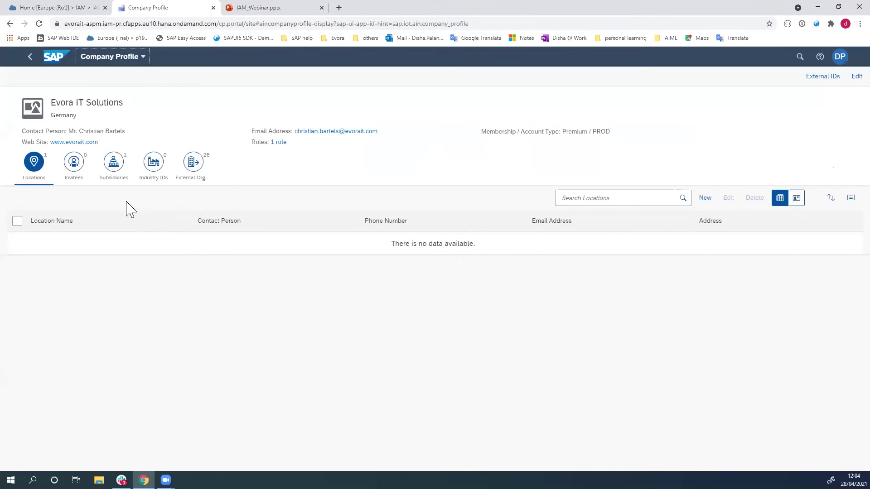
{"action": "key", "text": "Return"}
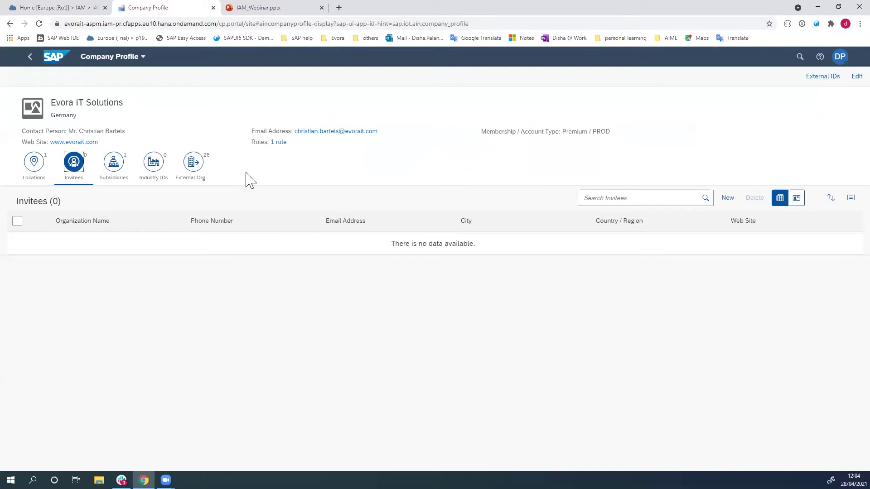
Go back to the home page and open the Water Booster Pump MFR 20000 LPH model from the Models list.
{"action": "left_click", "coordinate": [32, 61]}
{"action": "scroll", "coordinate": [258, 206], "scroll_direction": "up", "scroll_amount": 3}
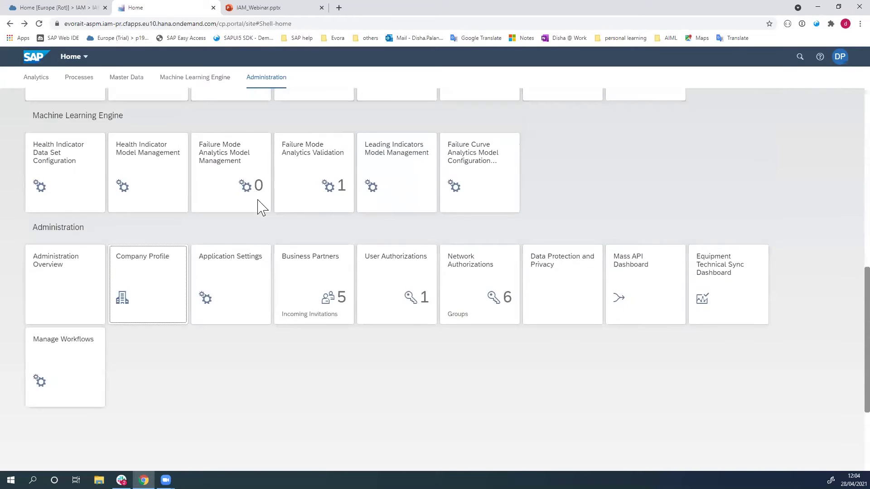
{"action": "scroll", "coordinate": [258, 206], "scroll_direction": "up", "scroll_amount": 1}
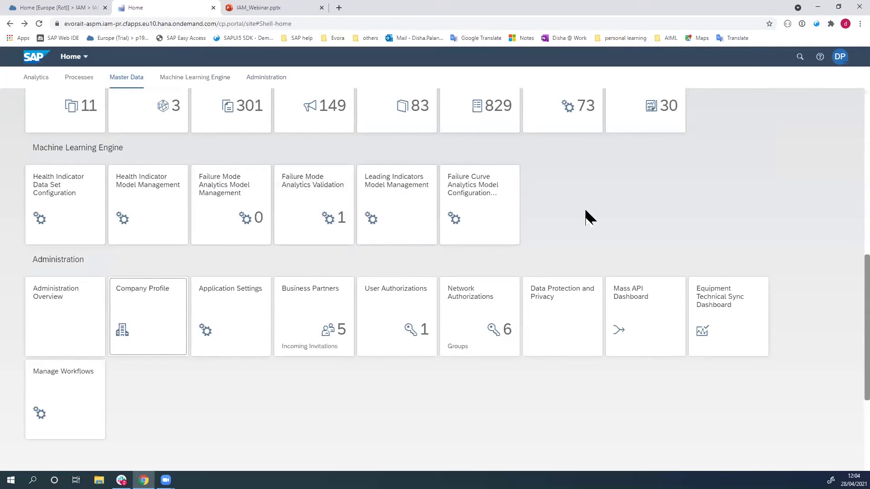
{"action": "scroll", "coordinate": [591, 217], "scroll_direction": "up", "scroll_amount": 1}
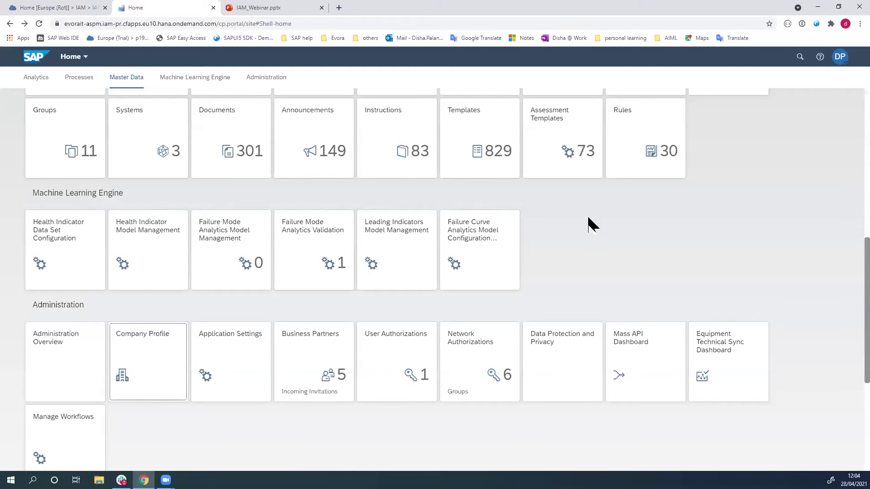
{"action": "scroll", "coordinate": [586, 214], "scroll_direction": "up", "scroll_amount": 2}
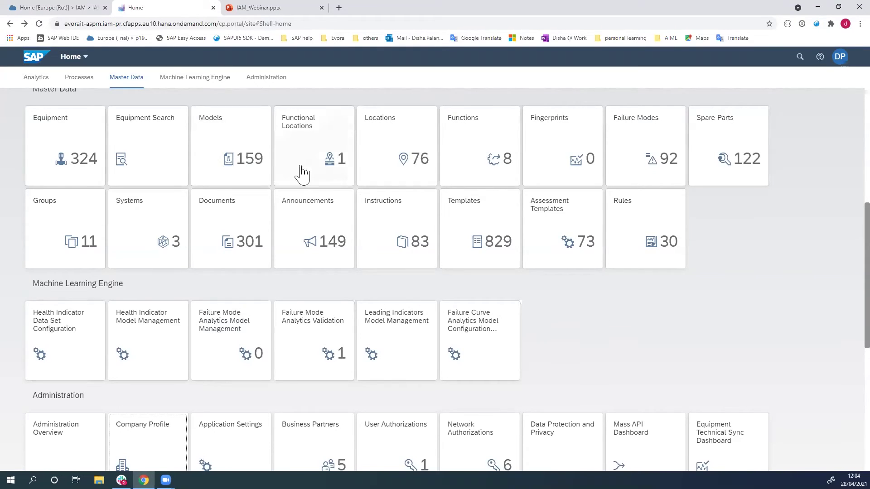
{"action": "left_click", "coordinate": [223, 135]}
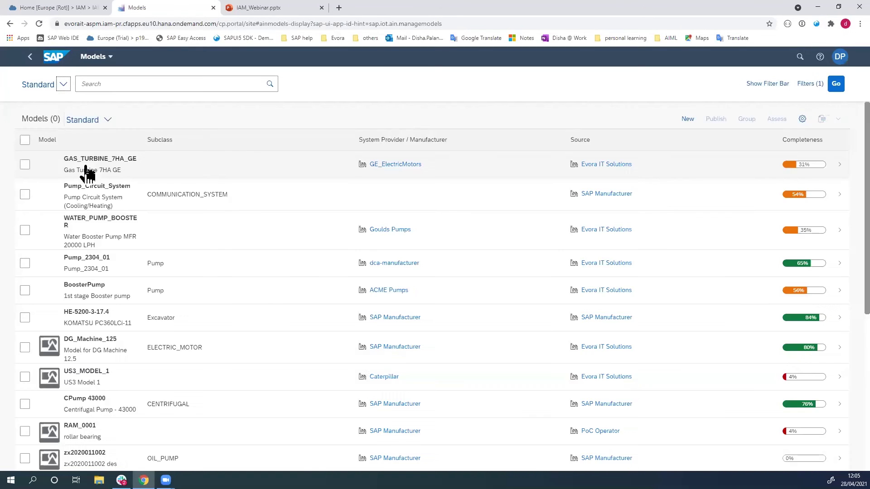
{"action": "left_click", "coordinate": [116, 240]}
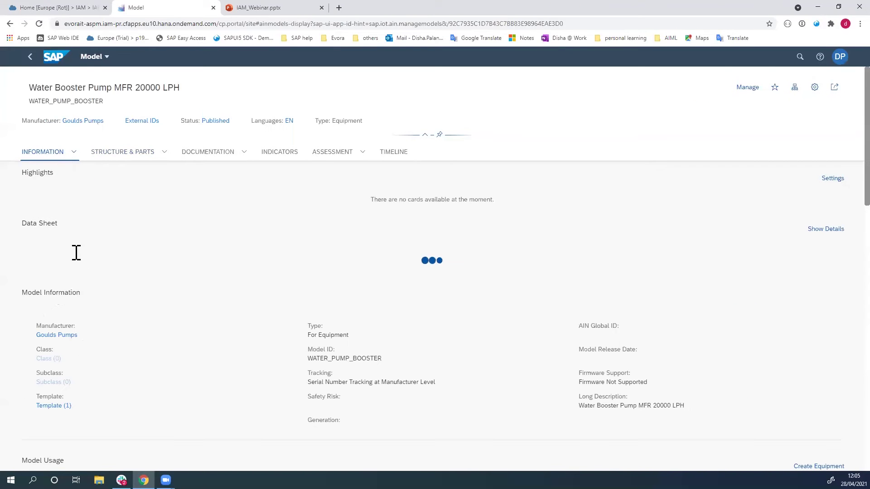
Look through the pump model's general information, including the model usage chart and life cycle information.
{"action": "scroll", "coordinate": [245, 259], "scroll_direction": "down", "scroll_amount": 1}
{"action": "scroll", "coordinate": [183, 341], "scroll_direction": "down", "scroll_amount": 5}
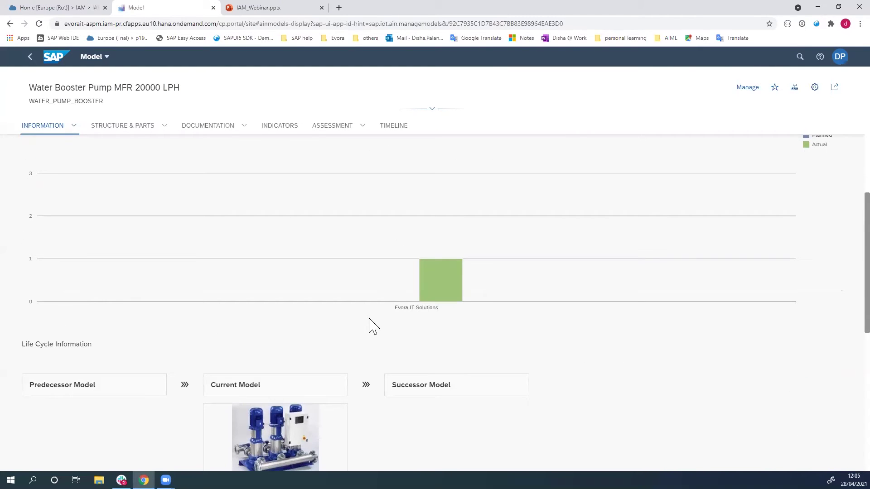
{"action": "scroll", "coordinate": [370, 321], "scroll_direction": "down", "scroll_amount": 5}
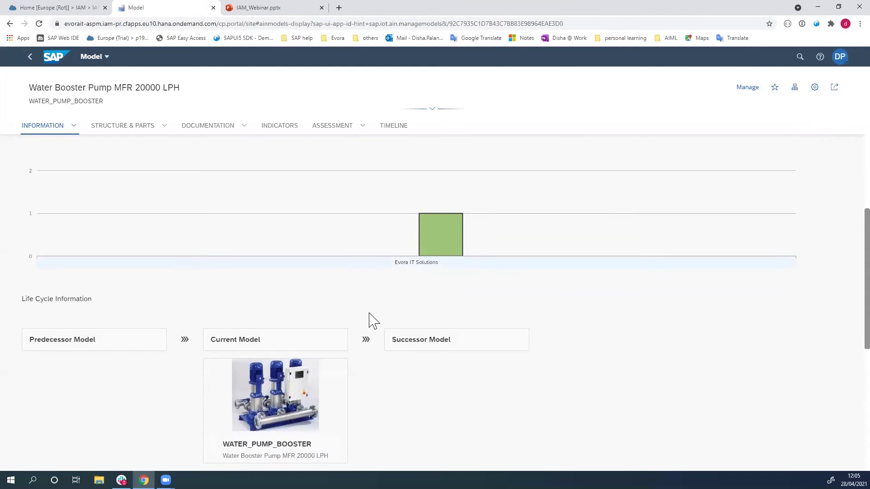
Review the pump model's structure and parts, covering its components, spare parts and visual parts.
{"action": "left_click", "coordinate": [129, 127]}
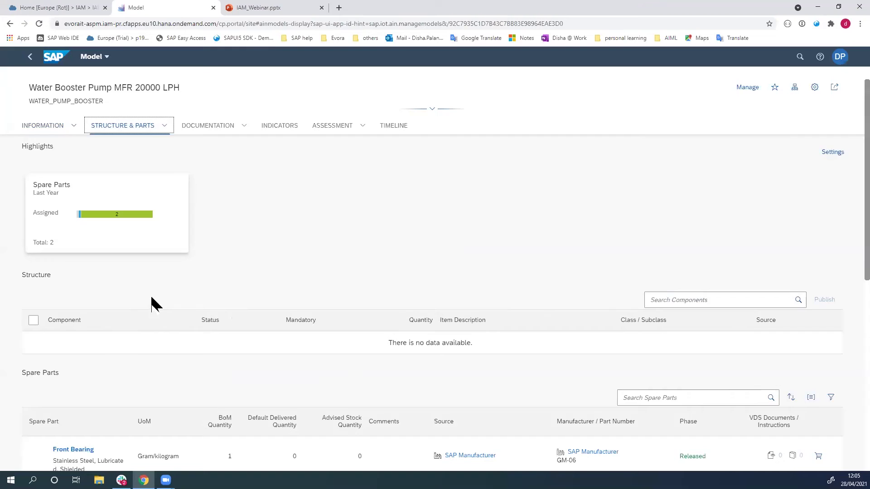
{"action": "scroll", "coordinate": [152, 300], "scroll_direction": "down", "scroll_amount": 6}
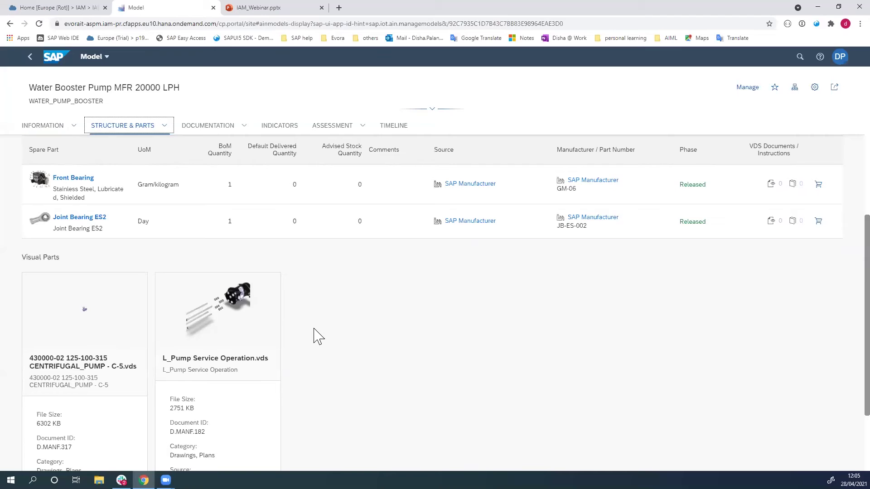
{"action": "scroll", "coordinate": [317, 336], "scroll_direction": "up", "scroll_amount": 2}
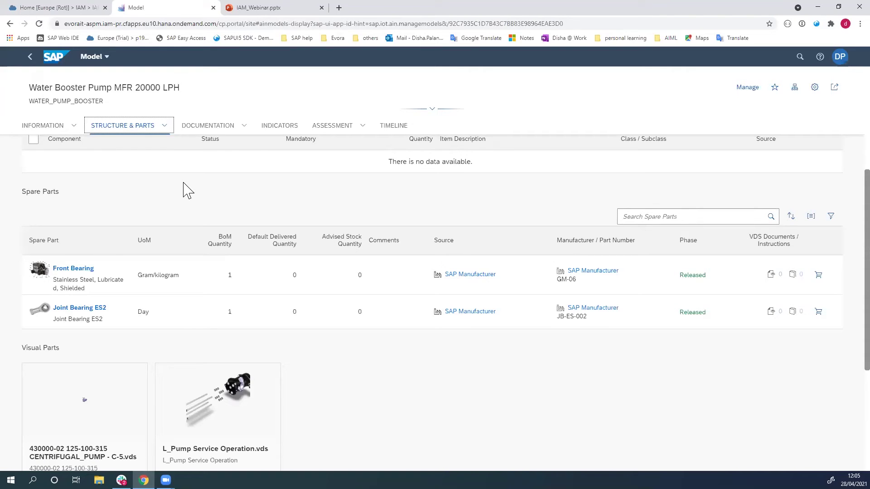
{"action": "scroll", "coordinate": [214, 205], "scroll_direction": "up", "scroll_amount": 1}
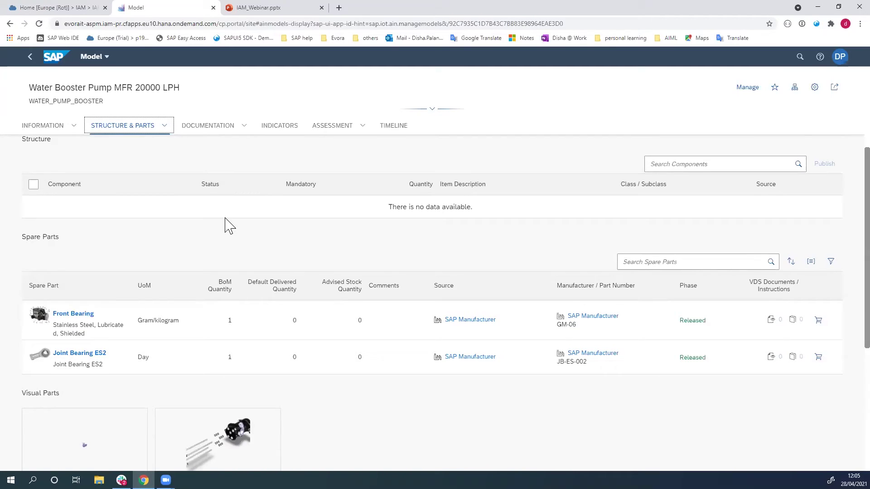
{"action": "scroll", "coordinate": [229, 225], "scroll_direction": "up", "scroll_amount": 2}
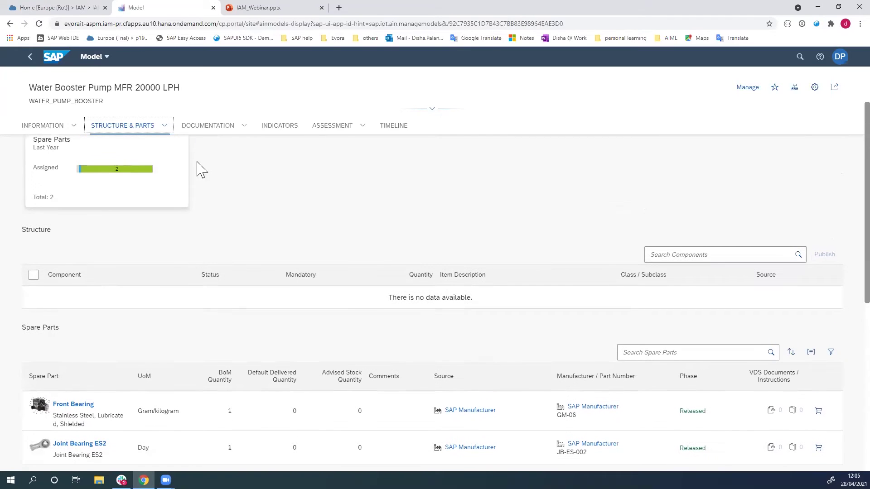
Review the pump model's documentation, examining its documents, maintenance instructions and failure modes.
{"action": "left_click", "coordinate": [207, 129]}
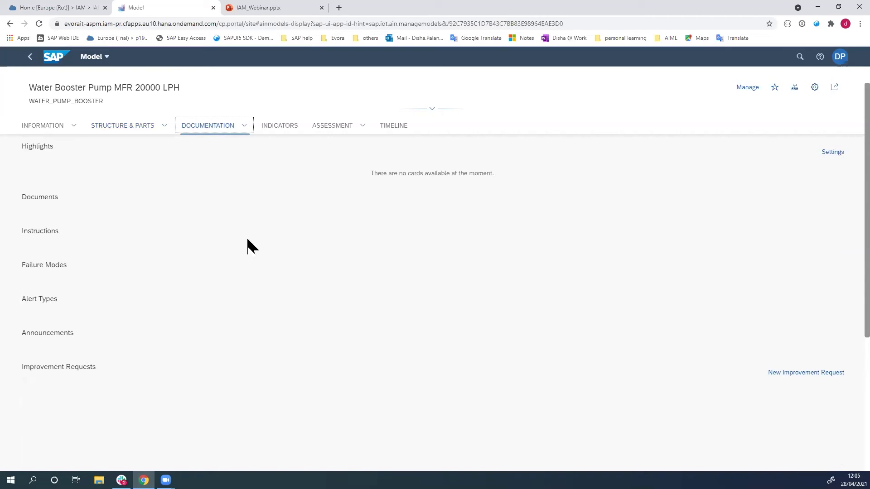
{"action": "scroll", "coordinate": [195, 279], "scroll_direction": "down", "scroll_amount": 2}
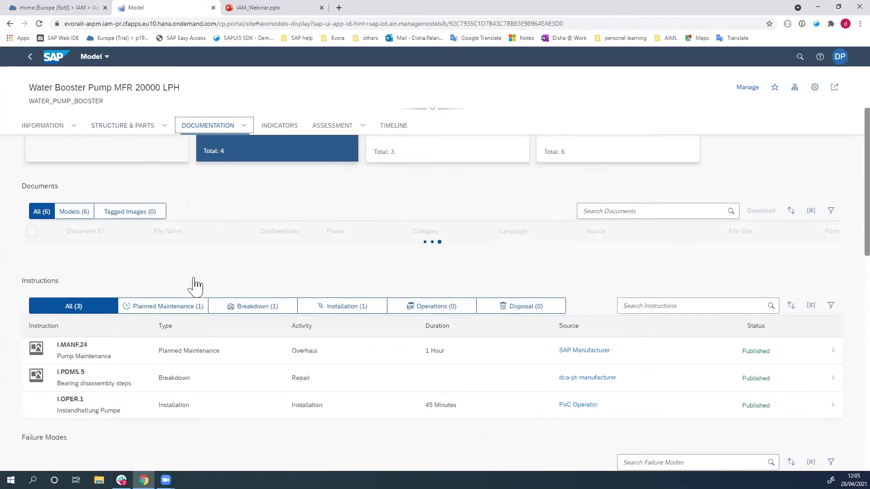
{"action": "scroll", "coordinate": [195, 285], "scroll_direction": "down", "scroll_amount": 2}
{"action": "scroll", "coordinate": [208, 330], "scroll_direction": "up", "scroll_amount": 2}
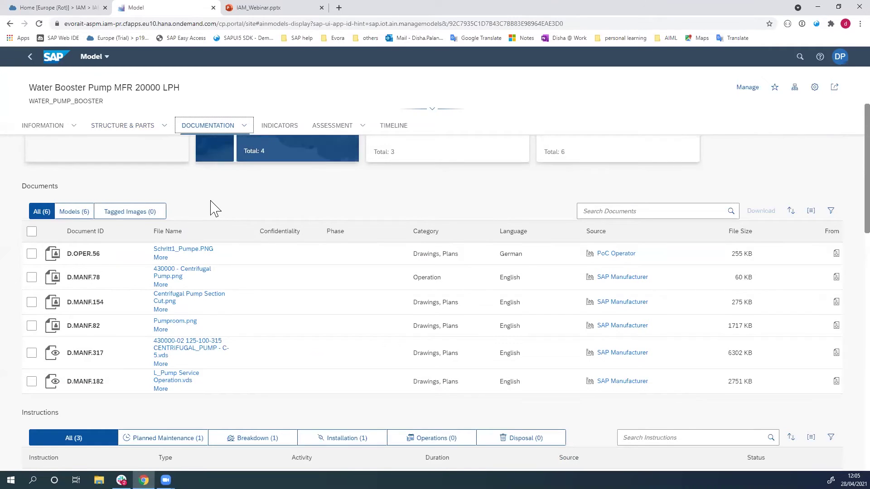
{"action": "scroll", "coordinate": [213, 211], "scroll_direction": "down", "scroll_amount": 4}
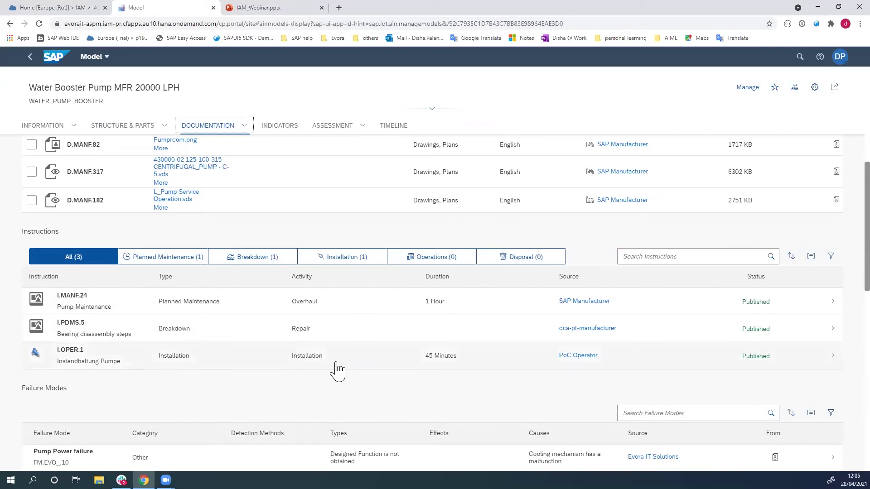
{"action": "scroll", "coordinate": [337, 373], "scroll_direction": "up", "scroll_amount": 1}
{"action": "scroll", "coordinate": [337, 372], "scroll_direction": "up", "scroll_amount": 2}
{"action": "scroll", "coordinate": [295, 230], "scroll_direction": "up", "scroll_amount": 1}
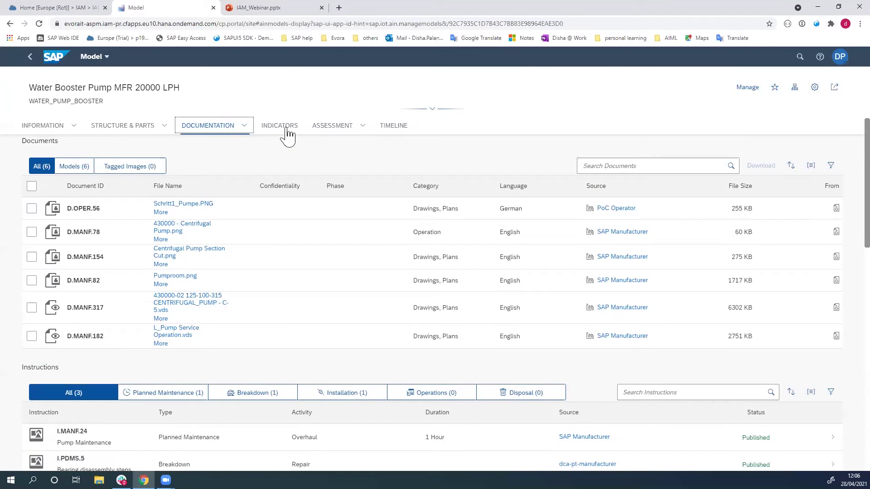
Show the indicators assigned to the pump model and return to the home page.
{"action": "left_click", "coordinate": [288, 131]}
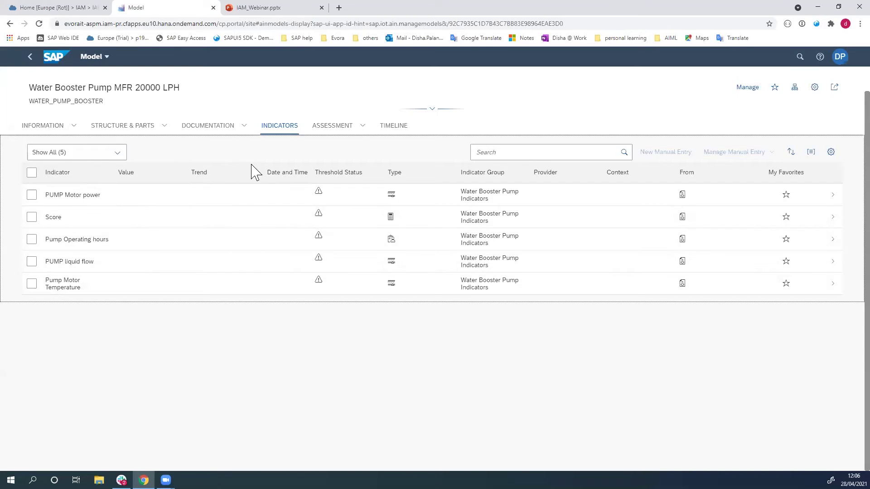
{"action": "scroll", "coordinate": [266, 169], "scroll_direction": "up", "scroll_amount": 2}
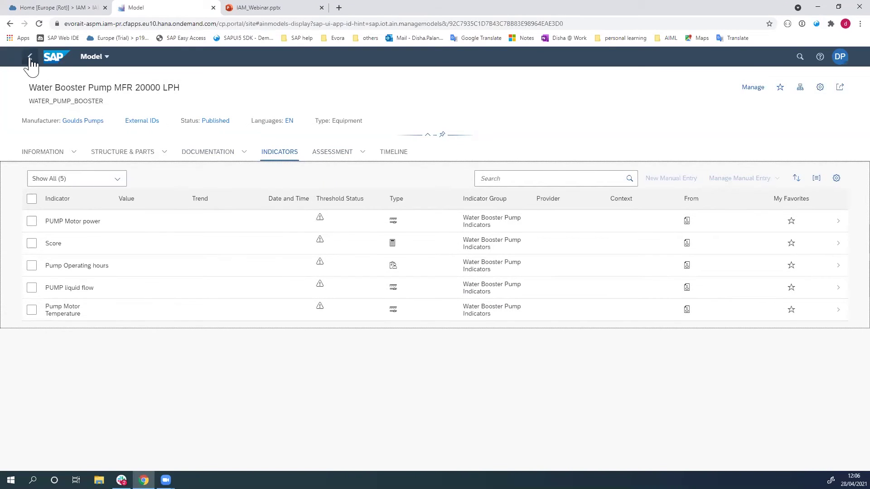
{"action": "left_click", "coordinate": [30, 58]}
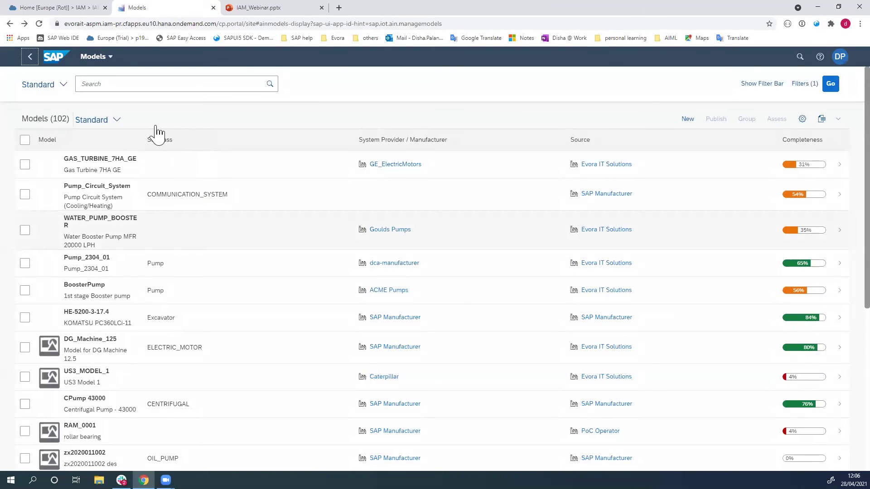
{"action": "left_click", "coordinate": [31, 59]}
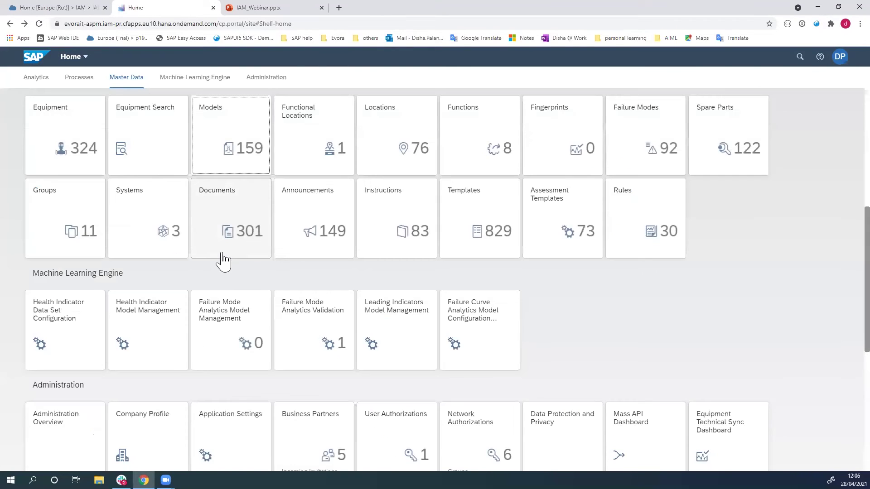
Open Smart Matcher from the Processes group and view the available Match Above percentages without changing the threshold.
{"action": "scroll", "coordinate": [621, 295], "scroll_direction": "up", "scroll_amount": 1}
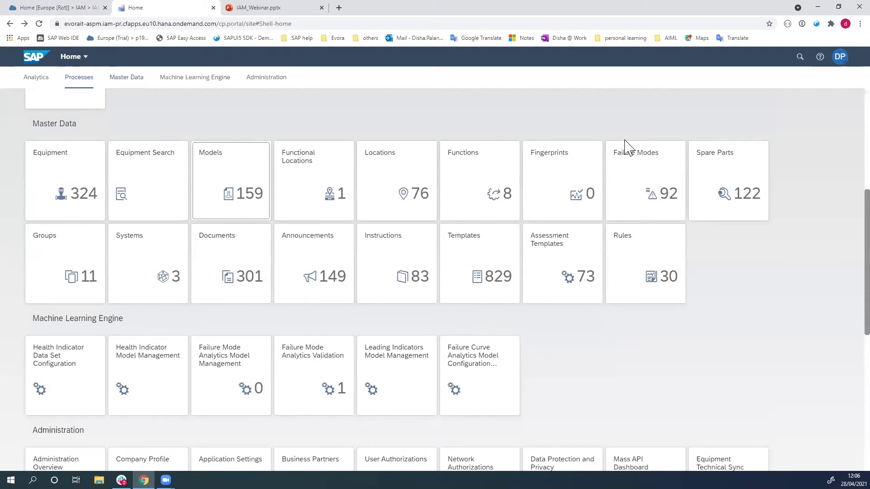
{"action": "scroll", "coordinate": [584, 184], "scroll_direction": "up", "scroll_amount": 5}
{"action": "left_click", "coordinate": [709, 205]}
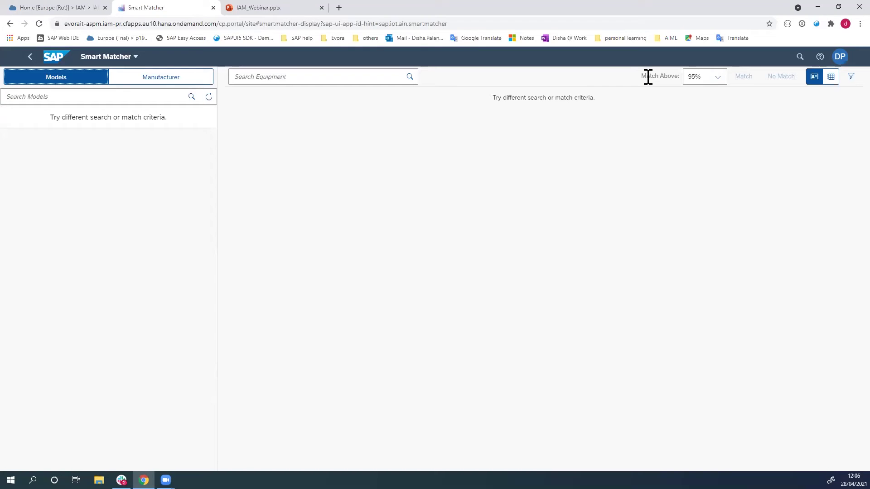
{"action": "left_click", "coordinate": [717, 79]}
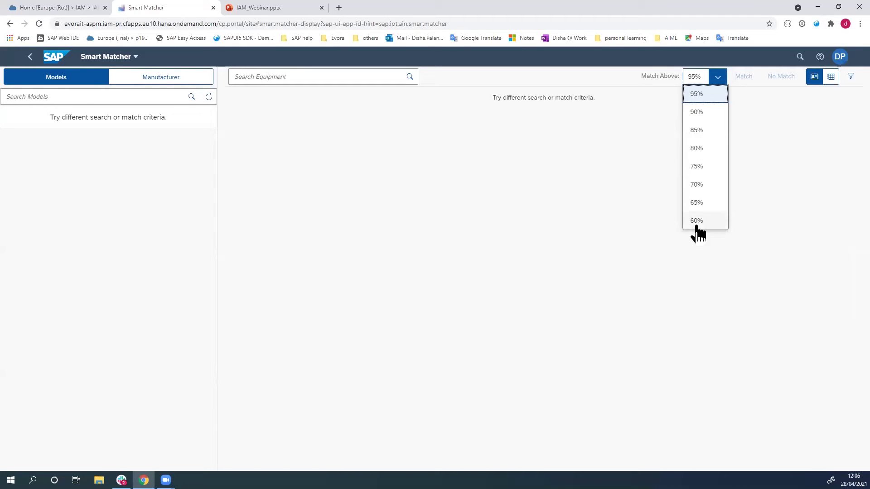
{"action": "left_click", "coordinate": [592, 171]}
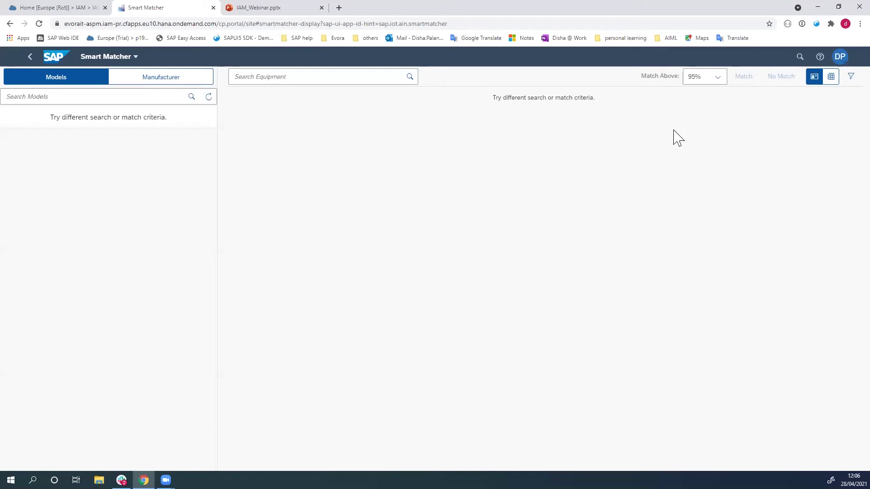
Leave Smart Matcher, open Requests from the Processes group to view the listed requests, and return to the home page.
{"action": "left_click", "coordinate": [28, 58]}
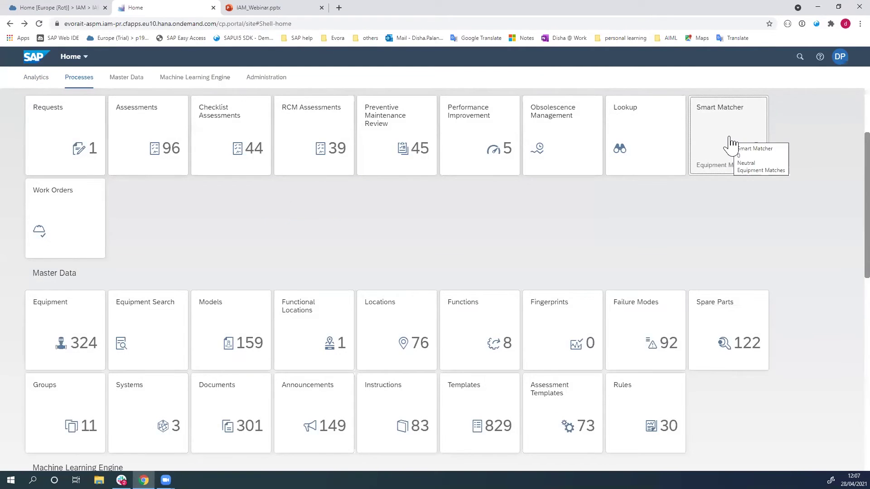
{"action": "left_click", "coordinate": [42, 119]}
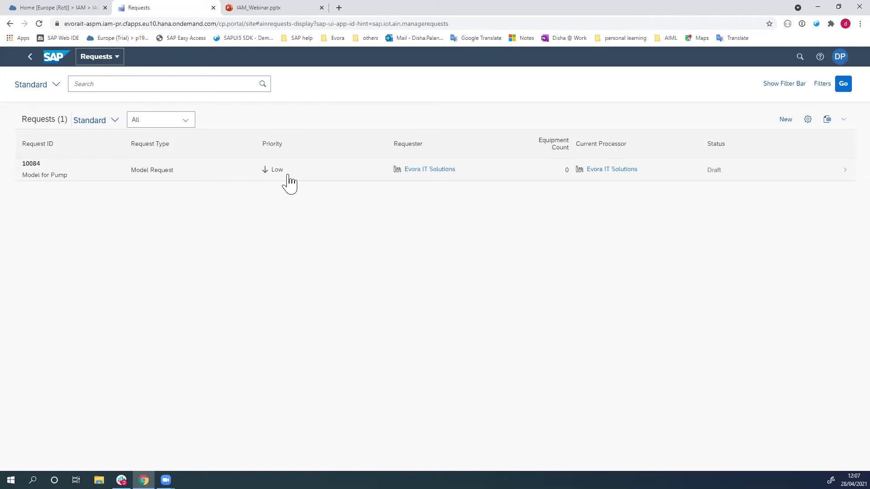
{"action": "left_click", "coordinate": [29, 58]}
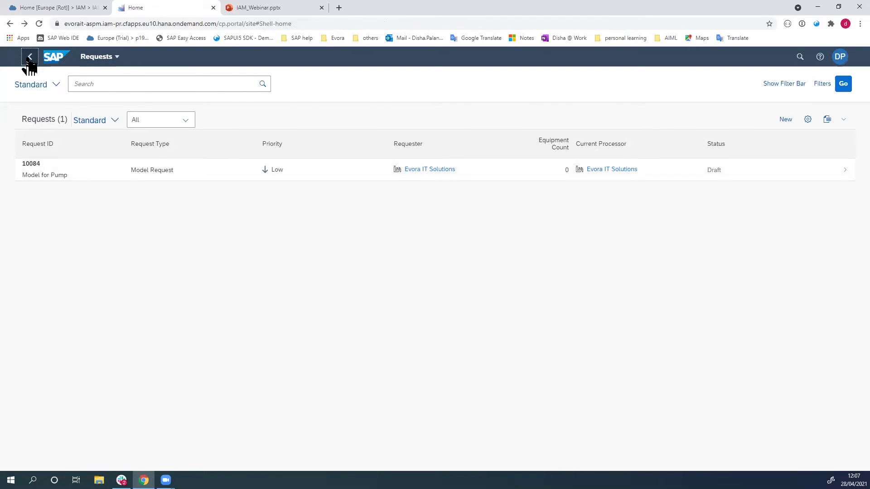
Open the equipment Water Booster Pump MFR 20000 LPH from the Master Data equipment list and review its data sheet attributes.
{"action": "scroll", "coordinate": [154, 271], "scroll_direction": "up", "scroll_amount": 1}
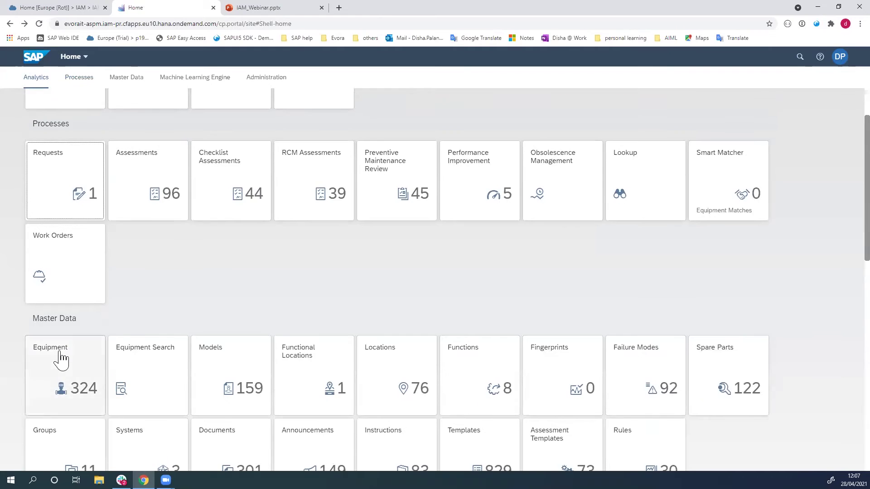
{"action": "left_click", "coordinate": [59, 362]}
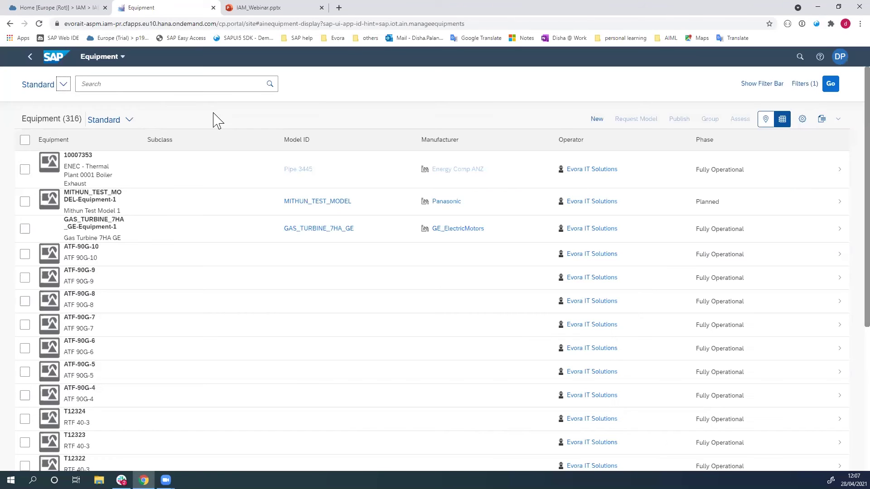
{"action": "scroll", "coordinate": [129, 204], "scroll_direction": "down", "scroll_amount": 1}
{"action": "scroll", "coordinate": [129, 204], "scroll_direction": "down", "scroll_amount": 5}
{"action": "left_click", "coordinate": [117, 295]}
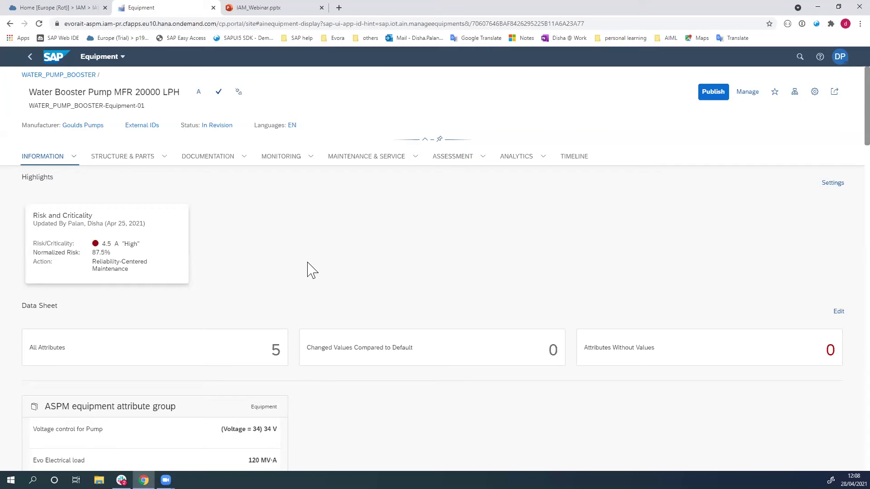
{"action": "scroll", "coordinate": [310, 267], "scroll_direction": "down", "scroll_amount": 6}
{"action": "scroll", "coordinate": [309, 256], "scroll_direction": "up", "scroll_amount": 3}
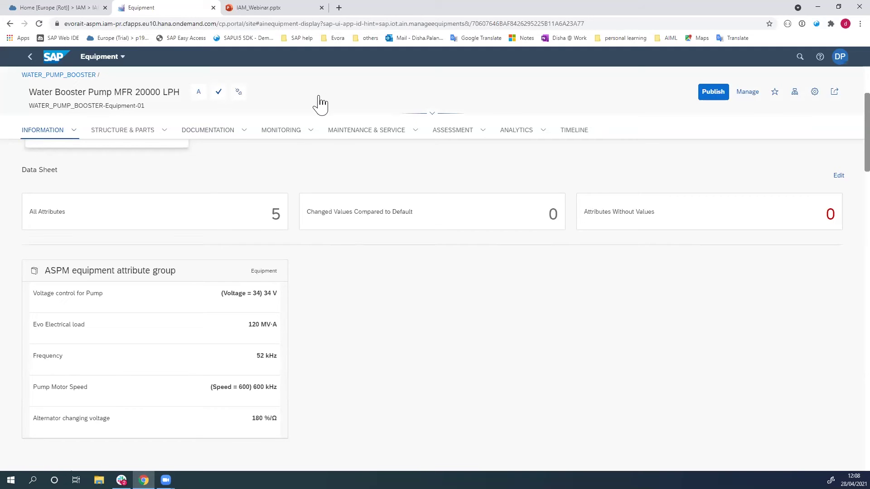
Review the pump equipment's monitoring data, covering its alerts and indicators.
{"action": "left_click", "coordinate": [282, 134]}
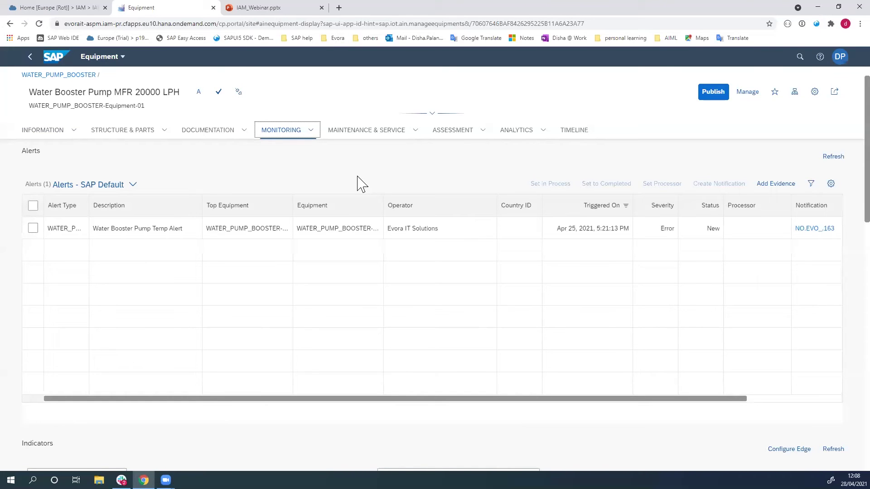
{"action": "scroll", "coordinate": [375, 242], "scroll_direction": "down", "scroll_amount": 3}
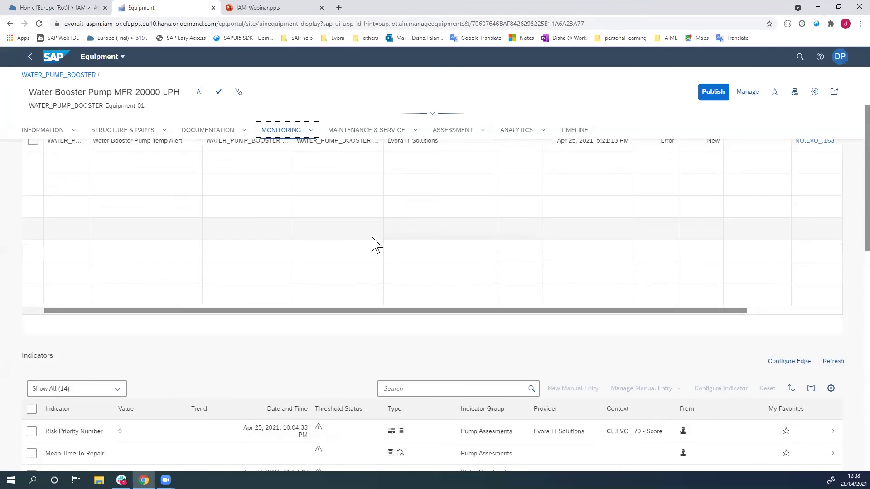
{"action": "scroll", "coordinate": [401, 304], "scroll_direction": "down", "scroll_amount": 1}
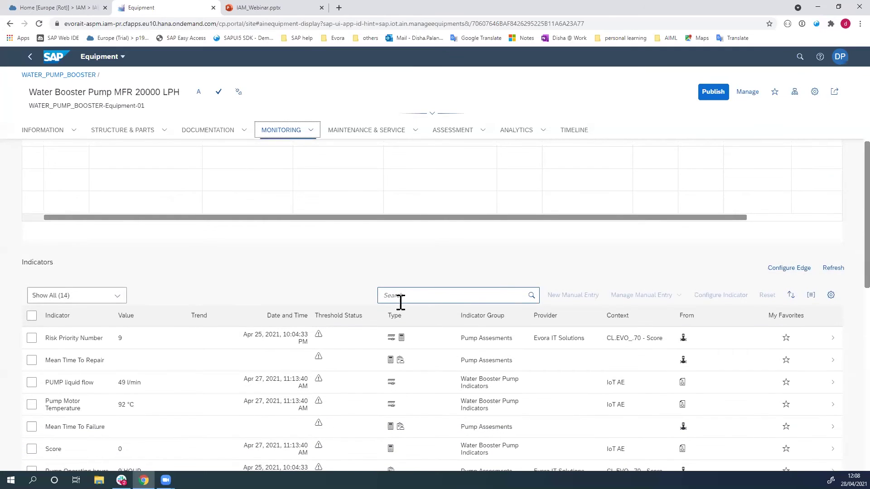
{"action": "scroll", "coordinate": [401, 303], "scroll_direction": "up", "scroll_amount": 1}
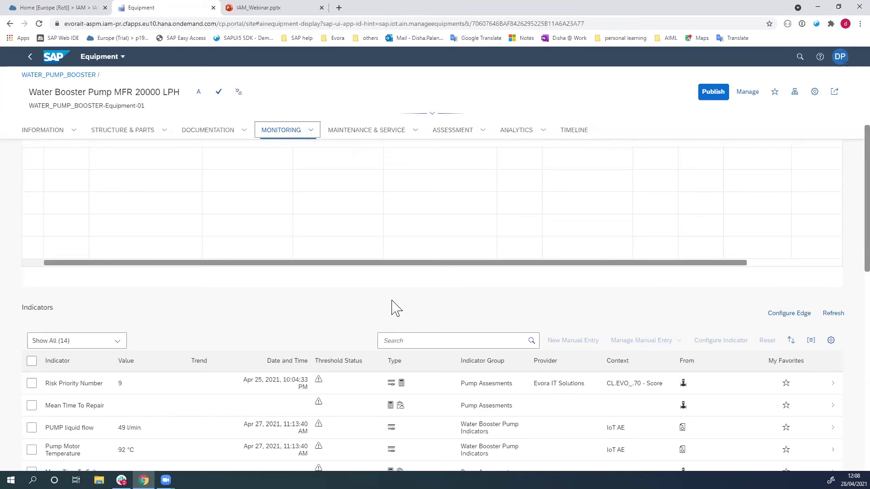
{"action": "scroll", "coordinate": [392, 308], "scroll_direction": "up", "scroll_amount": 3}
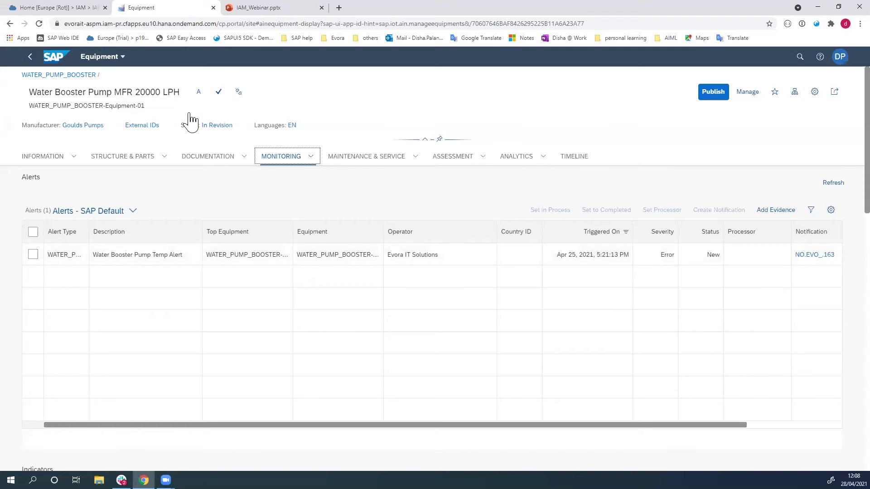
Check the pump equipment's external IDs, highlight its SAP ERP / S/4HANA ID, and close the list.
{"action": "left_click", "coordinate": [143, 127]}
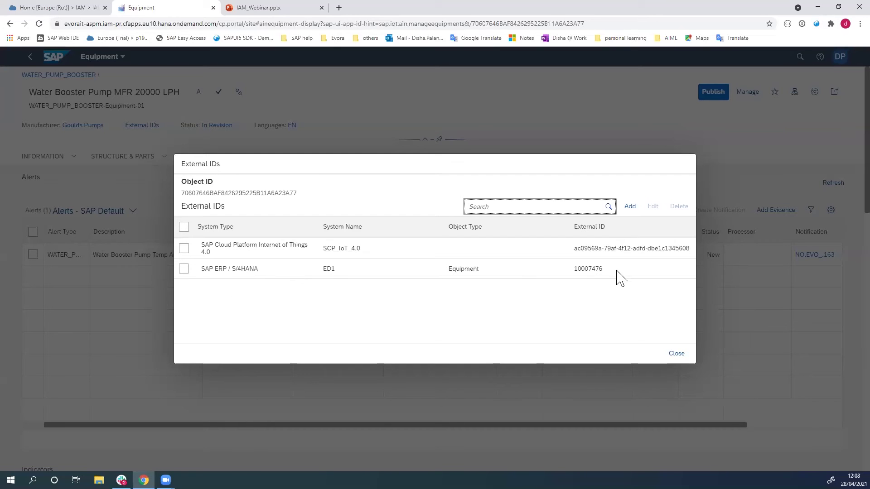
{"action": "double_click", "coordinate": [594, 270]}
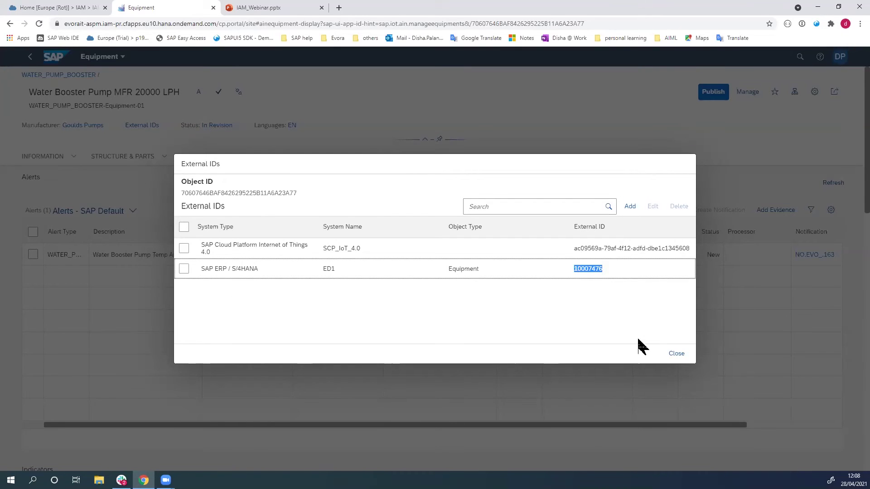
{"action": "left_click", "coordinate": [680, 358]}
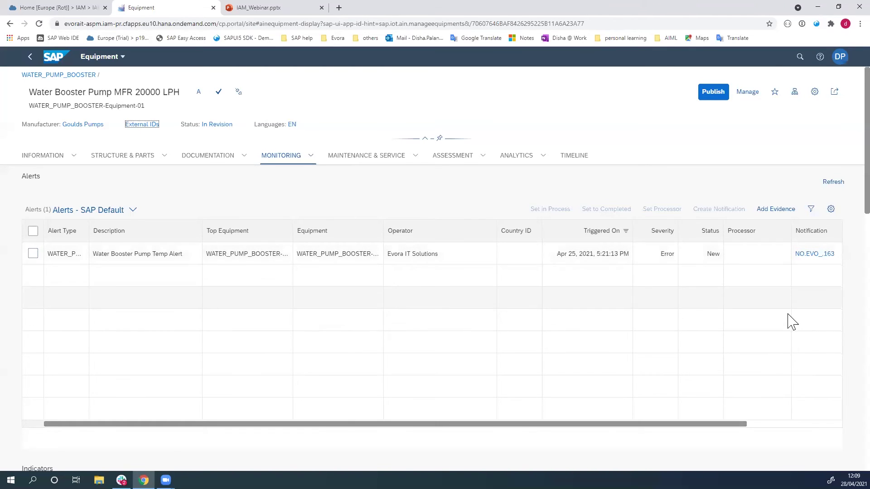
Set the duration of the pump equipment's indicator chart to 1 Week.
{"action": "scroll", "coordinate": [792, 322], "scroll_direction": "down", "scroll_amount": 3}
{"action": "scroll", "coordinate": [499, 281], "scroll_direction": "down", "scroll_amount": 10}
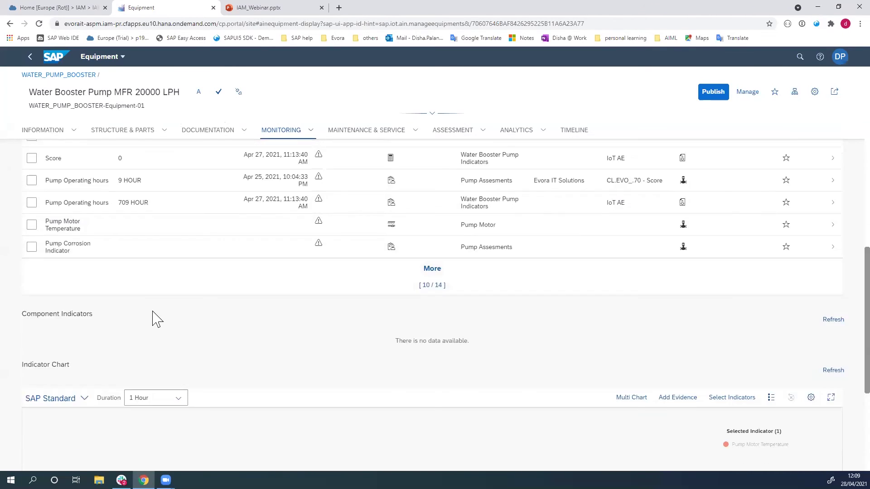
{"action": "scroll", "coordinate": [165, 333], "scroll_direction": "down", "scroll_amount": 2}
{"action": "left_click", "coordinate": [180, 222]}
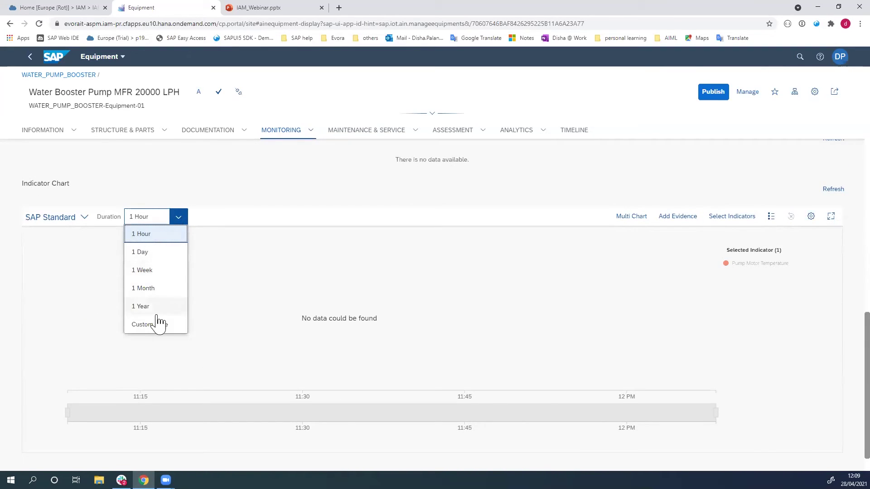
{"action": "left_click", "coordinate": [147, 271]}
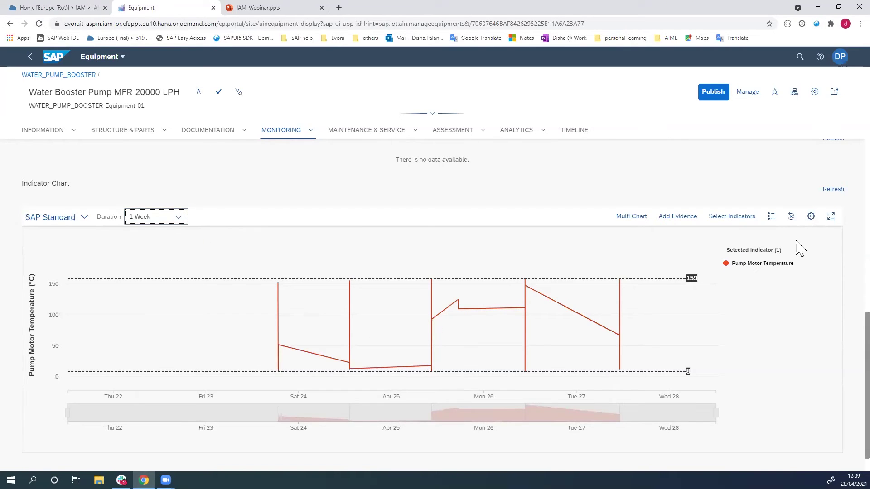
Add Notifications and Work Orders as events on the indicator chart and inspect their markers.
{"action": "left_click", "coordinate": [812, 216]}
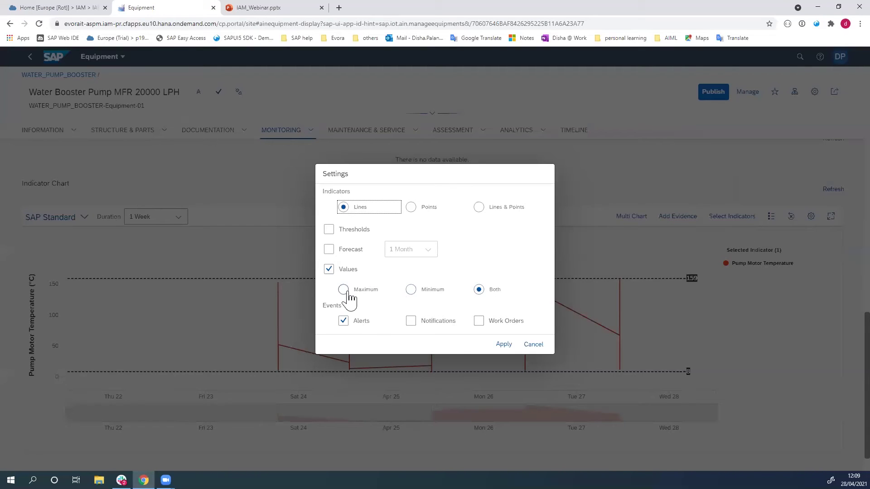
{"action": "left_click", "coordinate": [411, 322]}
{"action": "left_click", "coordinate": [494, 323]}
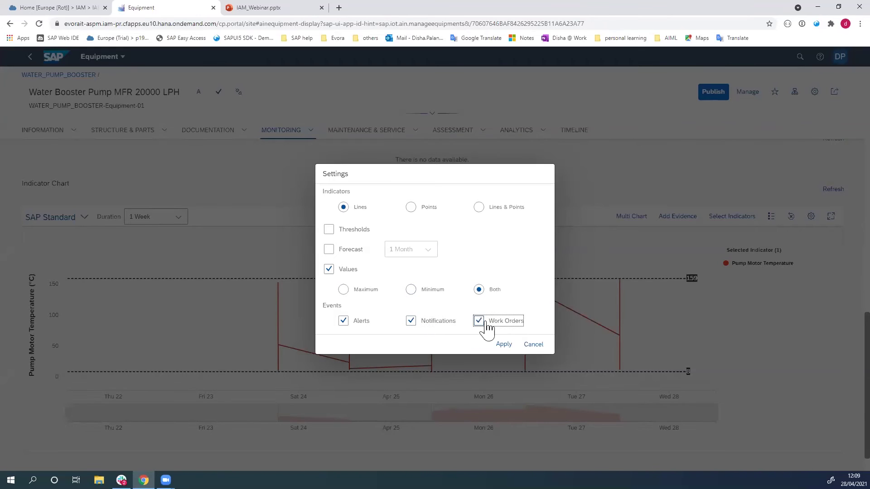
{"action": "left_click", "coordinate": [504, 346]}
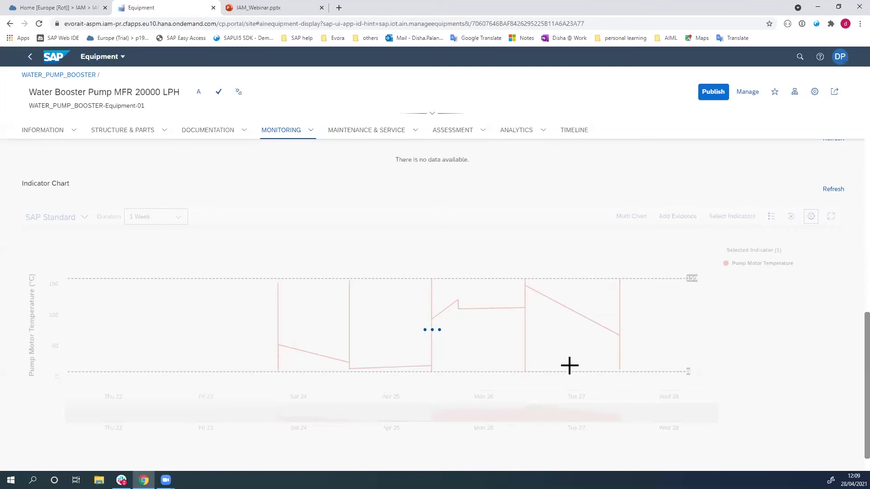
{"action": "mouse_move", "coordinate": [409, 278]}
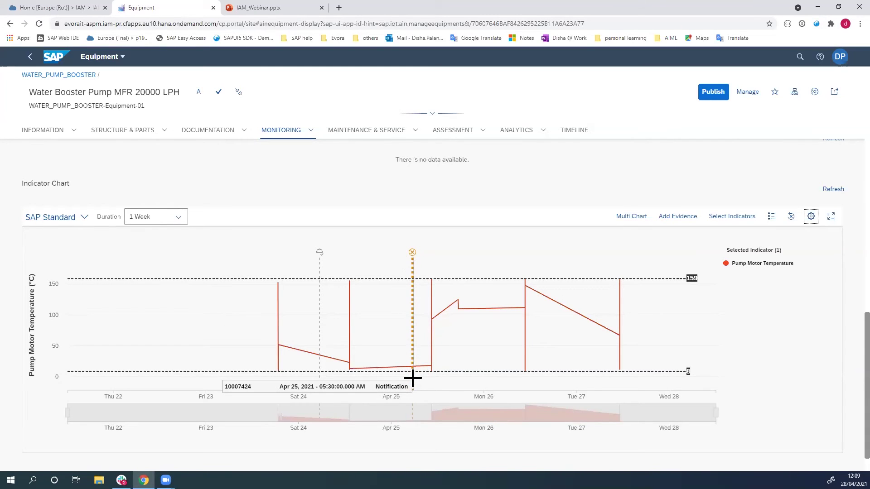
{"action": "mouse_move", "coordinate": [319, 360]}
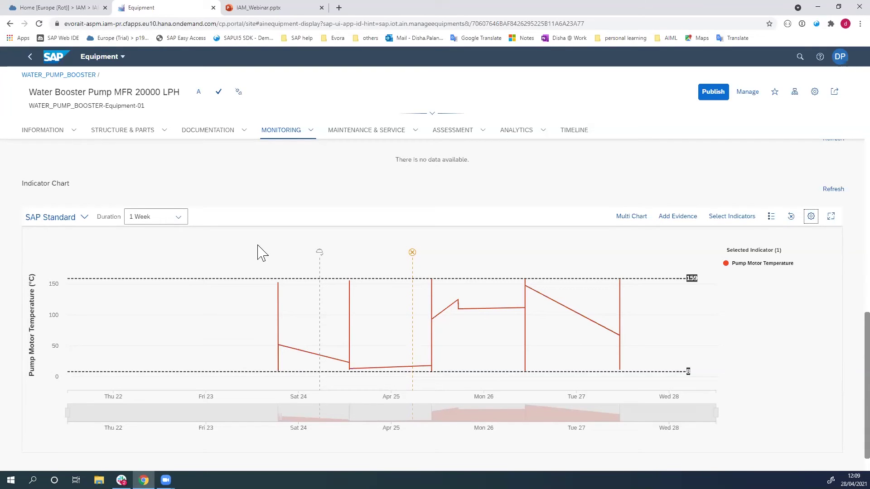
Review the pump equipment's assessment highlights and the risk matrix for the impact Pump cannot process liquid.
{"action": "left_click", "coordinate": [451, 131]}
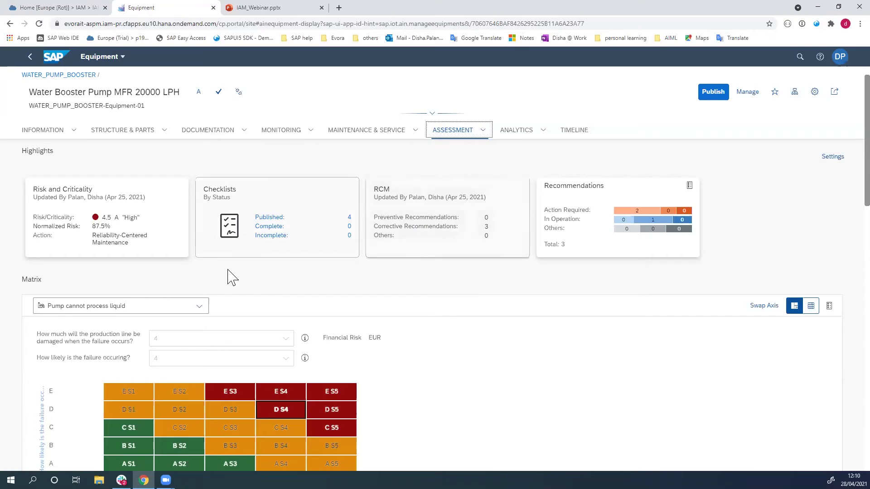
{"action": "scroll", "coordinate": [136, 253], "scroll_direction": "down", "scroll_amount": 1}
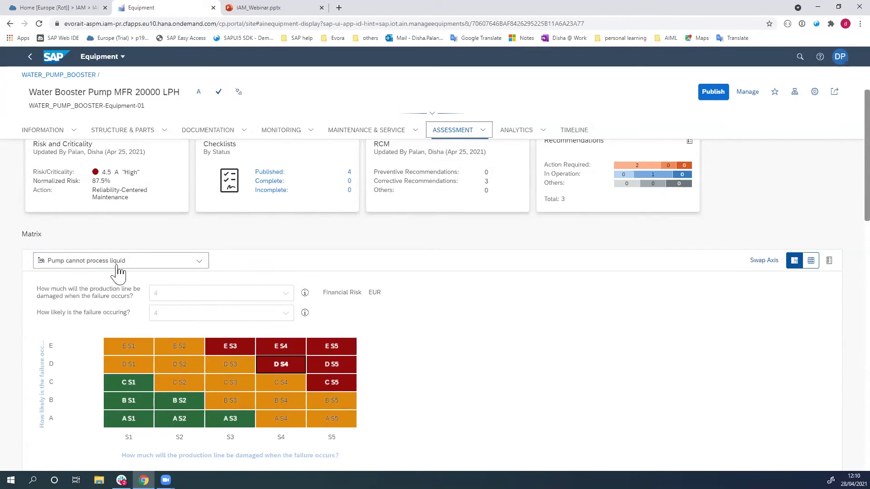
{"action": "scroll", "coordinate": [267, 234], "scroll_direction": "up", "scroll_amount": 1}
{"action": "scroll", "coordinate": [267, 234], "scroll_direction": "up", "scroll_amount": 1}
{"action": "scroll", "coordinate": [267, 252], "scroll_direction": "down", "scroll_amount": 2}
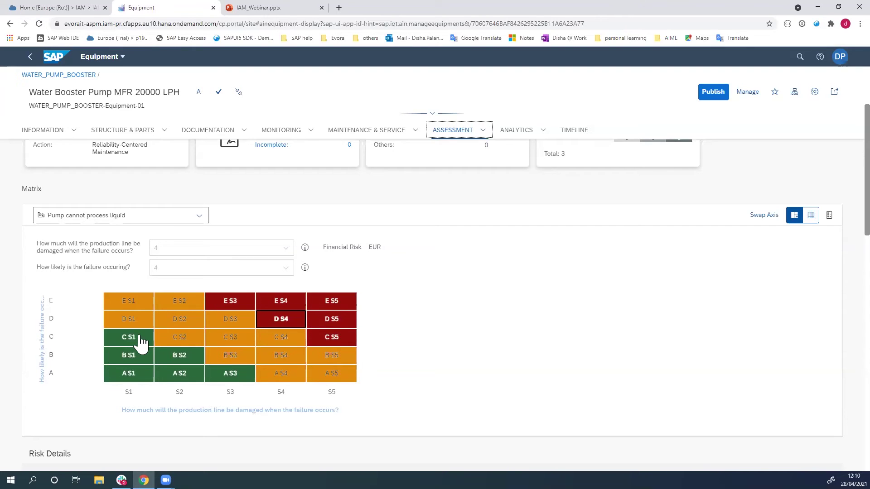
{"action": "scroll", "coordinate": [206, 339], "scroll_direction": "down", "scroll_amount": 1}
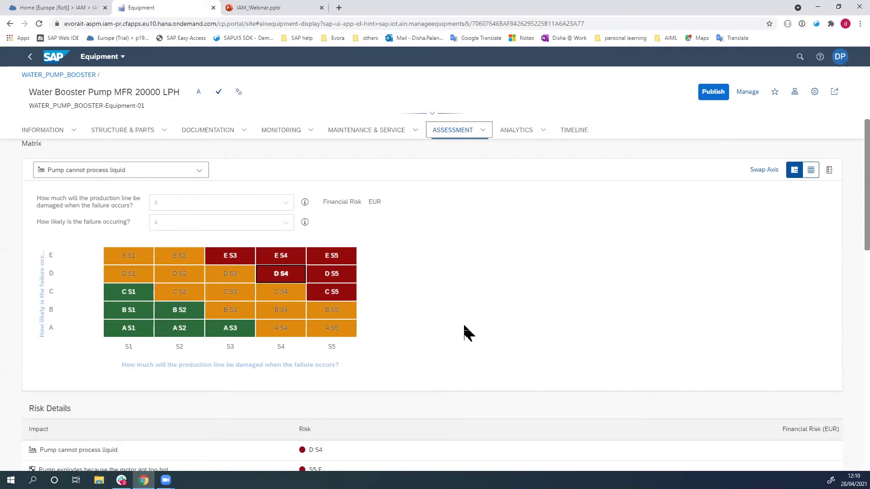
{"action": "scroll", "coordinate": [441, 358], "scroll_direction": "down", "scroll_amount": 1}
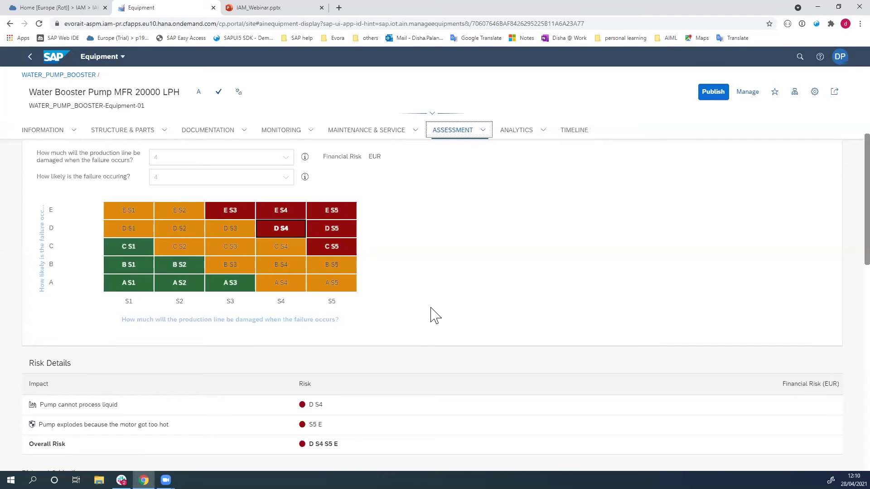
Examine the equipment's remaining assessment information, from risk details and Risk and Criticality to checklists and RCM.
{"action": "scroll", "coordinate": [433, 315], "scroll_direction": "down", "scroll_amount": 4}
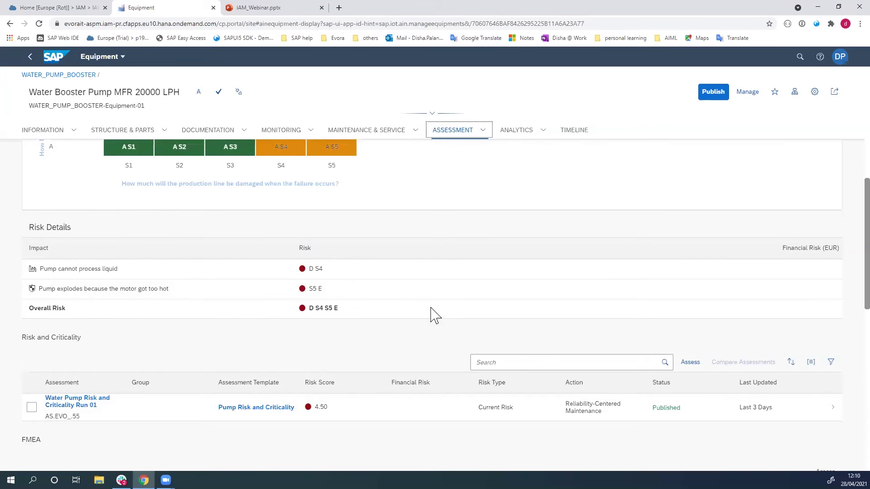
{"action": "scroll", "coordinate": [433, 315], "scroll_direction": "down", "scroll_amount": 6}
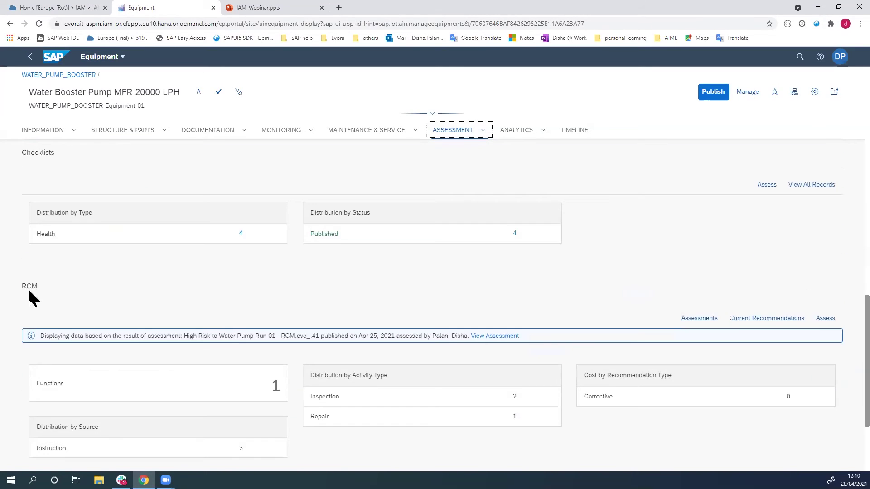
{"action": "scroll", "coordinate": [51, 309], "scroll_direction": "down", "scroll_amount": 3}
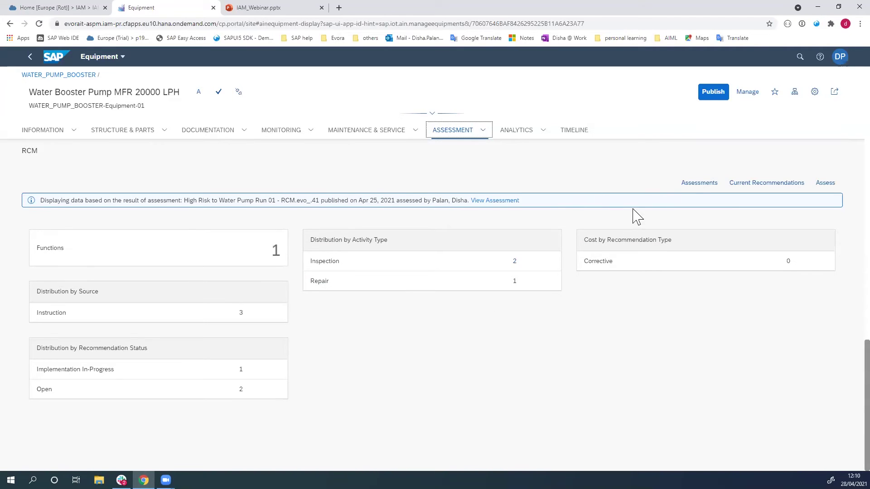
Open the RCM assessment High Risk to Water Pump Run 01 and view the details of its Pump Power failure mode.
{"action": "left_click", "coordinate": [702, 185]}
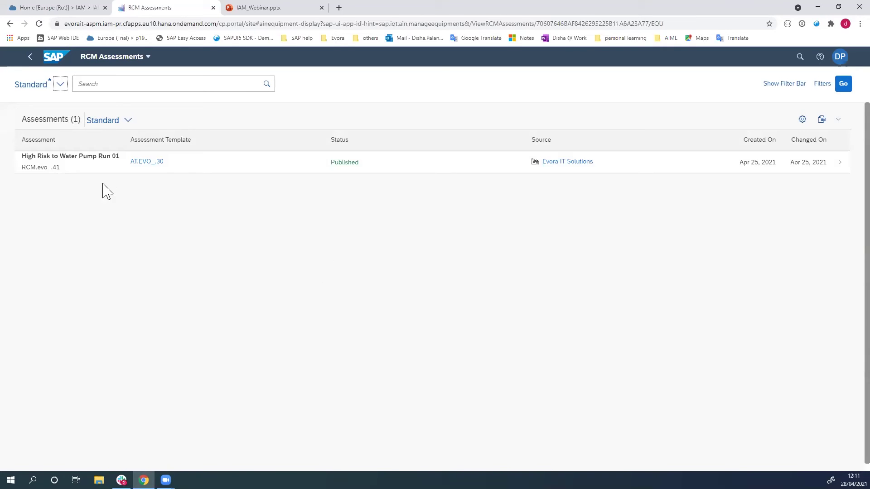
{"action": "left_click", "coordinate": [183, 173]}
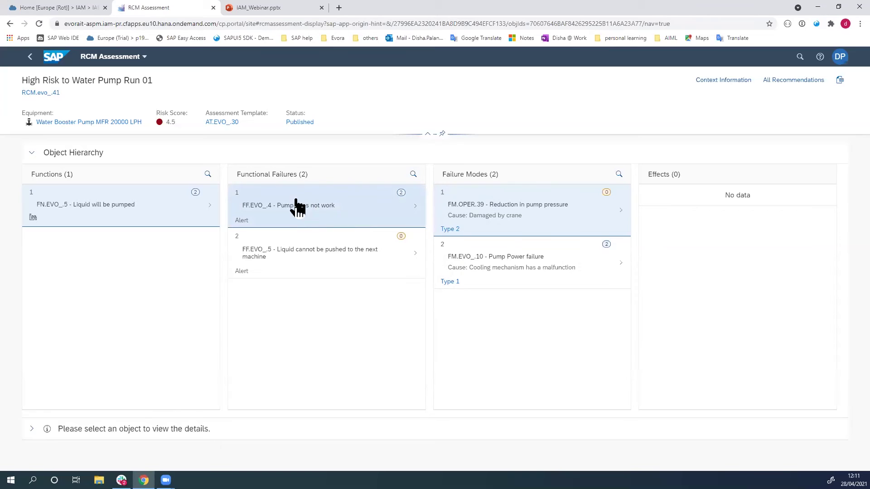
{"action": "left_click", "coordinate": [511, 257]}
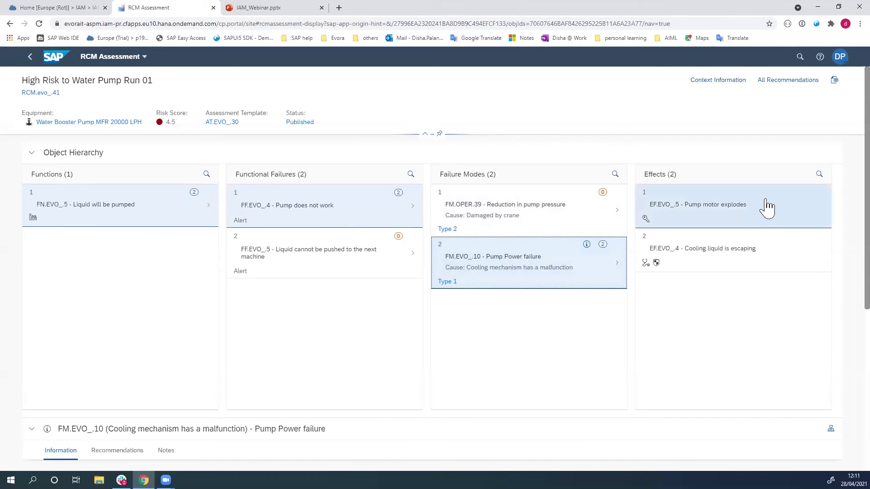
{"action": "scroll", "coordinate": [729, 225], "scroll_direction": "down", "scroll_amount": 4}
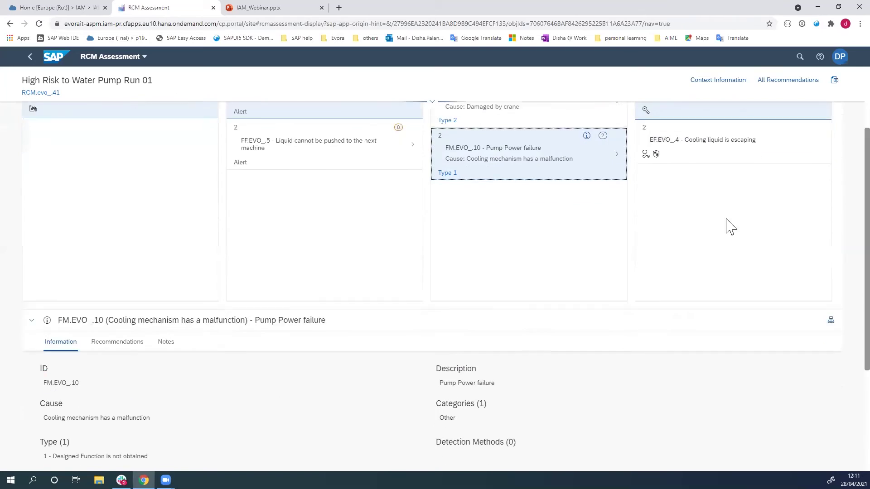
View the details of the effect Cooling liquid is escaping and examine its recommendations.
{"action": "left_click", "coordinate": [733, 130]}
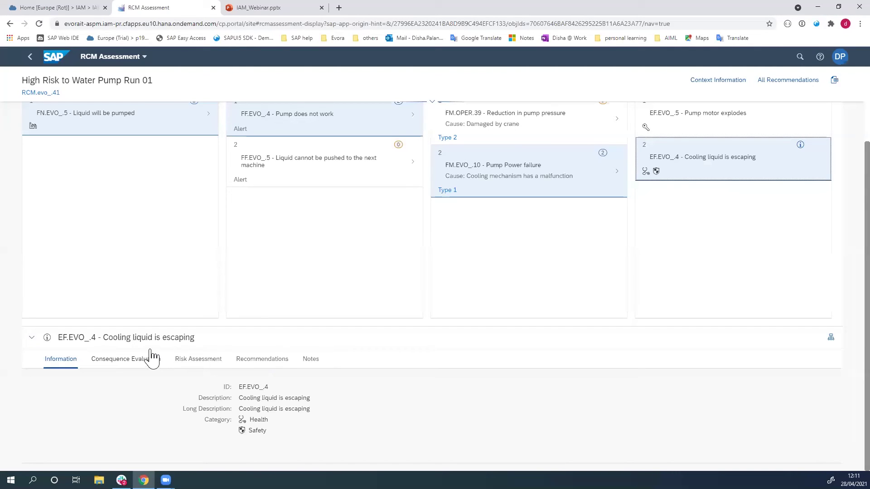
{"action": "left_click", "coordinate": [244, 365]}
{"action": "scroll", "coordinate": [136, 414], "scroll_direction": "down", "scroll_amount": 2}
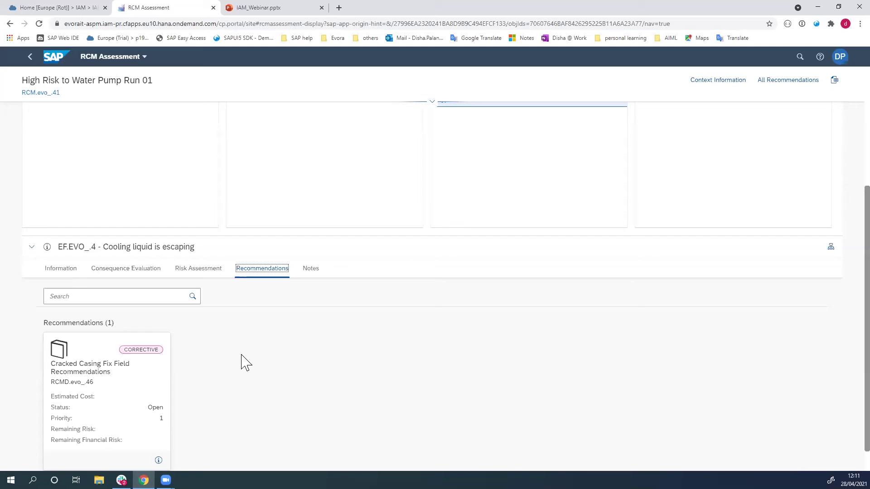
{"action": "scroll", "coordinate": [244, 363], "scroll_direction": "up", "scroll_amount": 1}
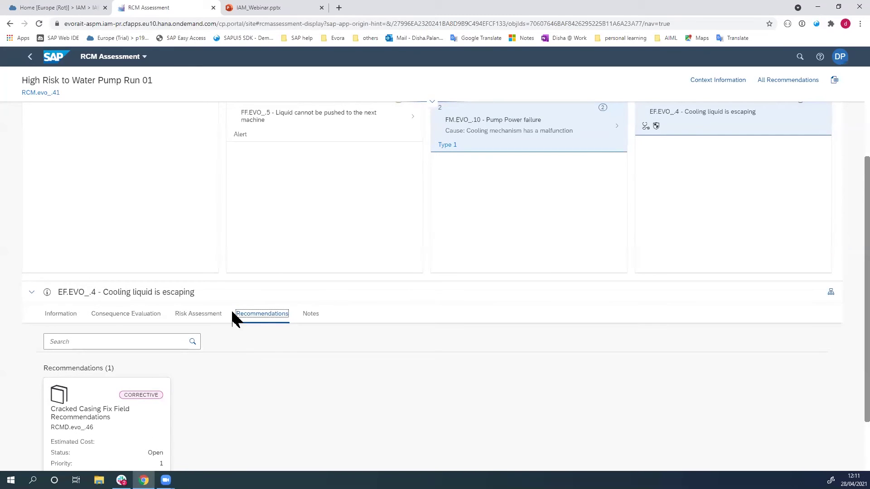
{"action": "scroll", "coordinate": [140, 198], "scroll_direction": "up", "scroll_amount": 3}
Leave the RCM assessment and the pump equipment and return to the home page's Processes section.
{"action": "left_click", "coordinate": [30, 56]}
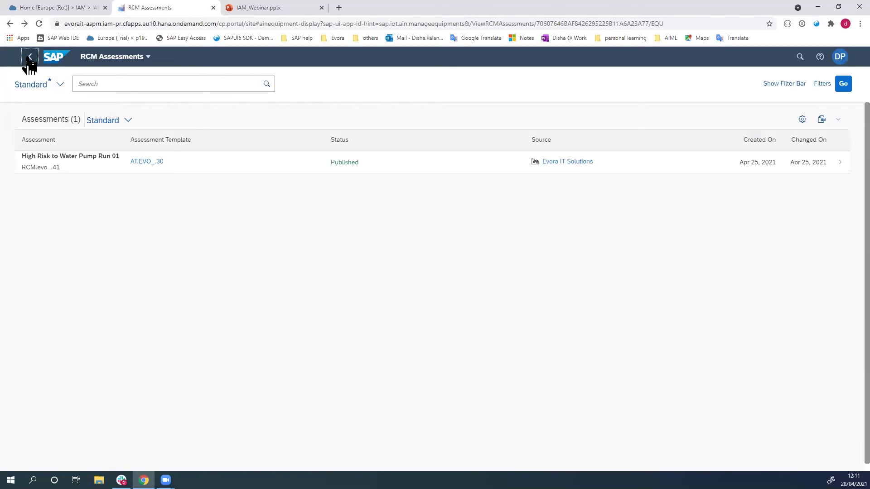
{"action": "left_click", "coordinate": [29, 57]}
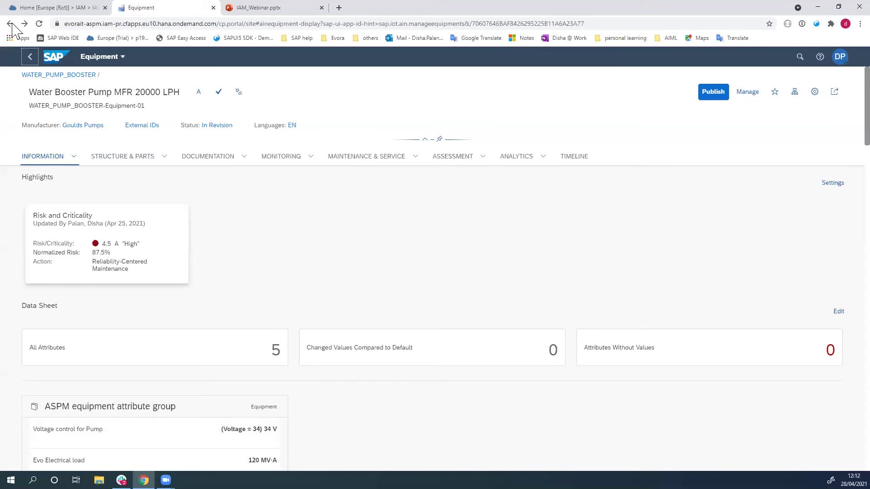
{"action": "left_click", "coordinate": [25, 55]}
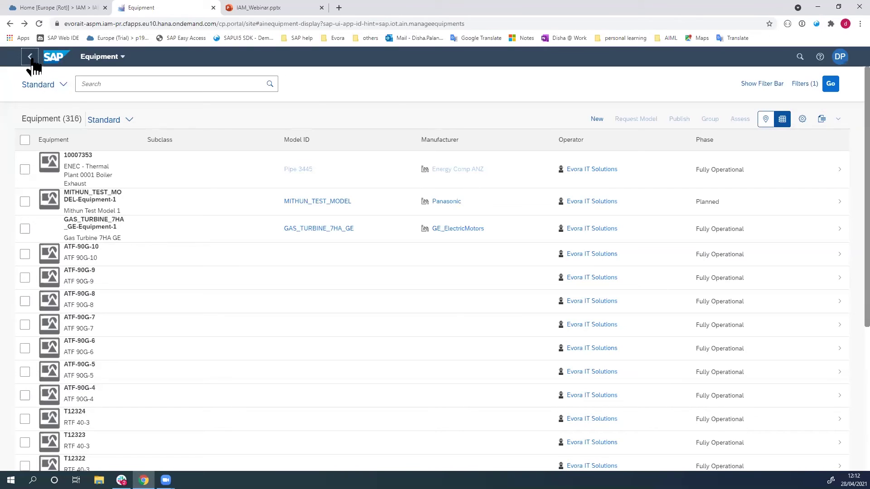
{"action": "left_click", "coordinate": [30, 57]}
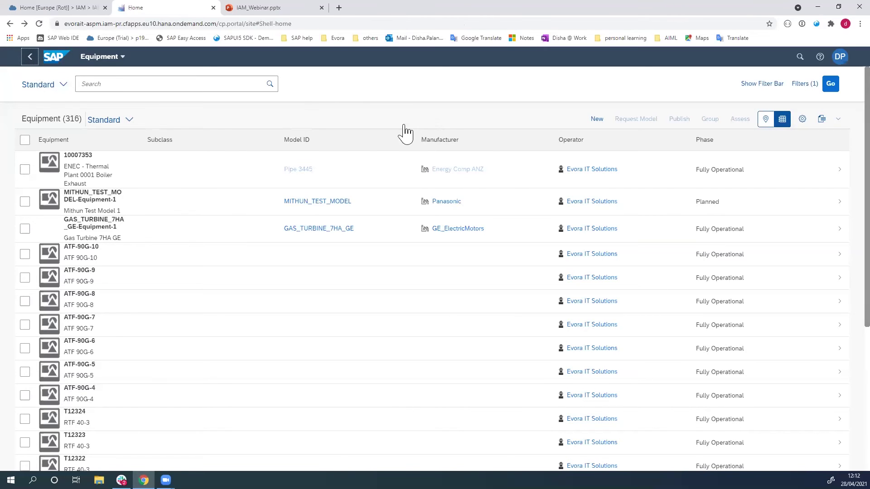
{"action": "scroll", "coordinate": [333, 190], "scroll_direction": "up", "scroll_amount": 4}
{"action": "scroll", "coordinate": [330, 185], "scroll_direction": "up", "scroll_amount": 2}
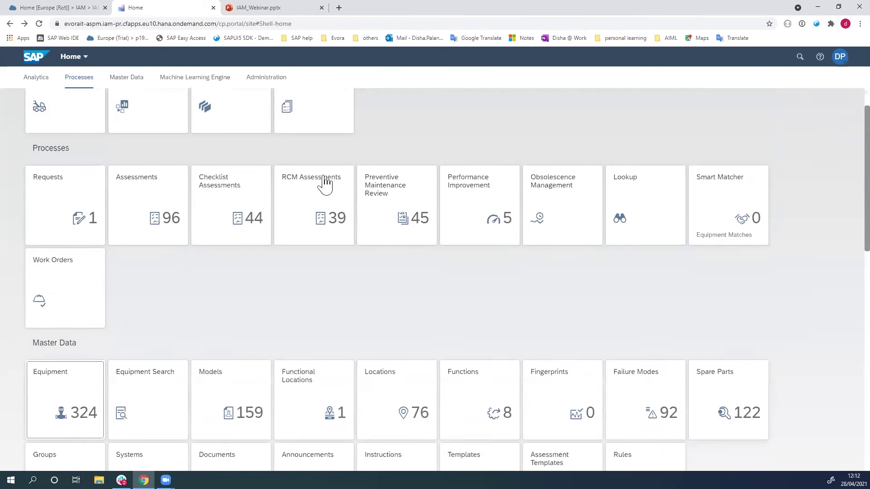
Open Preventive Maintenance Review, select the RAM Sensor Inspection recommendation RCMD.evo_.50, and look through the recommendations' sources and statuses.
{"action": "left_click", "coordinate": [428, 215]}
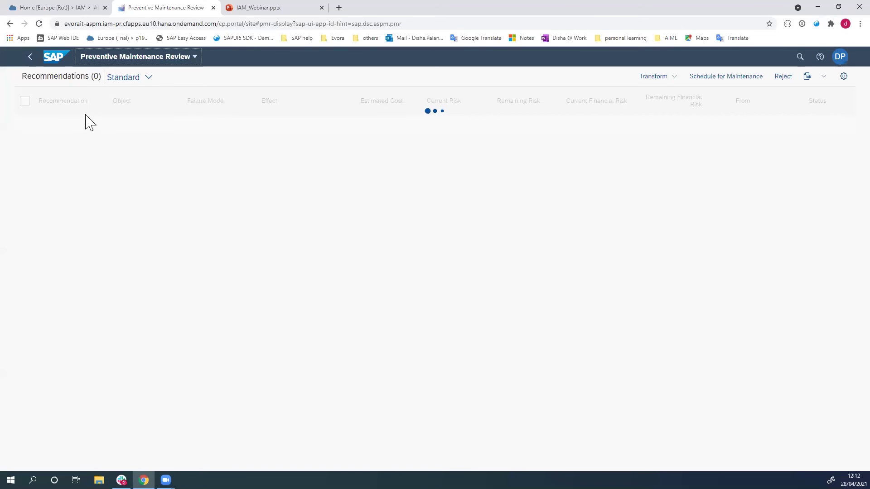
{"action": "left_click", "coordinate": [25, 137]}
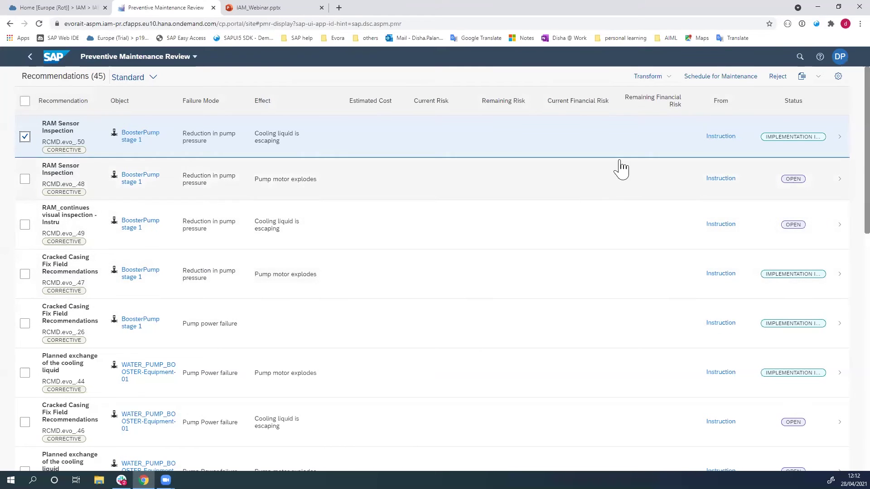
{"action": "scroll", "coordinate": [680, 397], "scroll_direction": "down", "scroll_amount": 3}
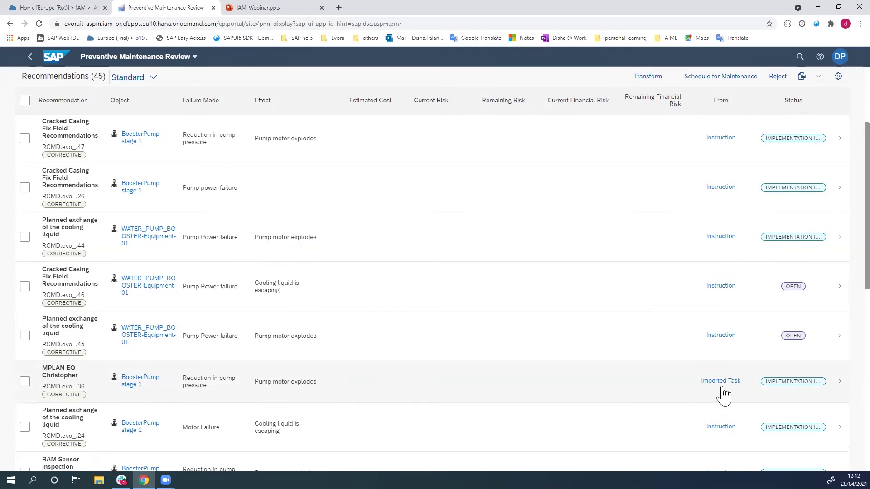
{"action": "scroll", "coordinate": [136, 320], "scroll_direction": "up", "scroll_amount": 2}
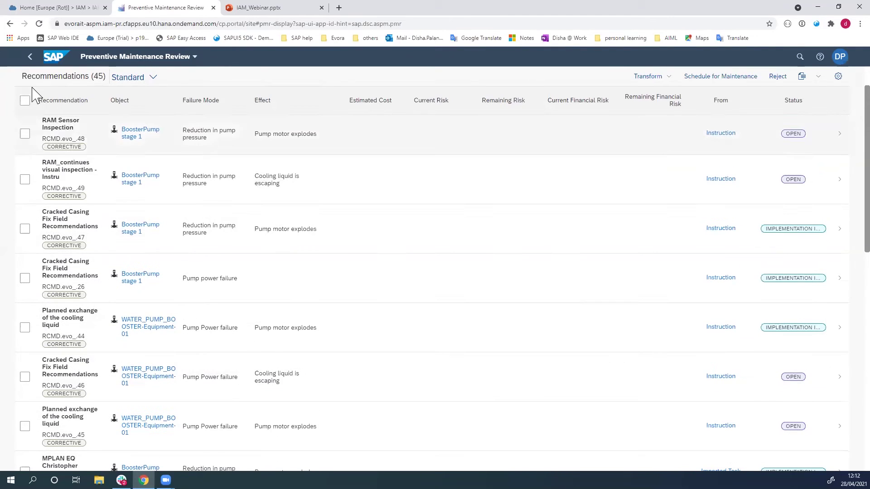
Go back to the home page, view the WATER_PUMP_BOOSTER-Equipment-01 record from the Equipment list, and return to the list.
{"action": "left_click", "coordinate": [31, 57]}
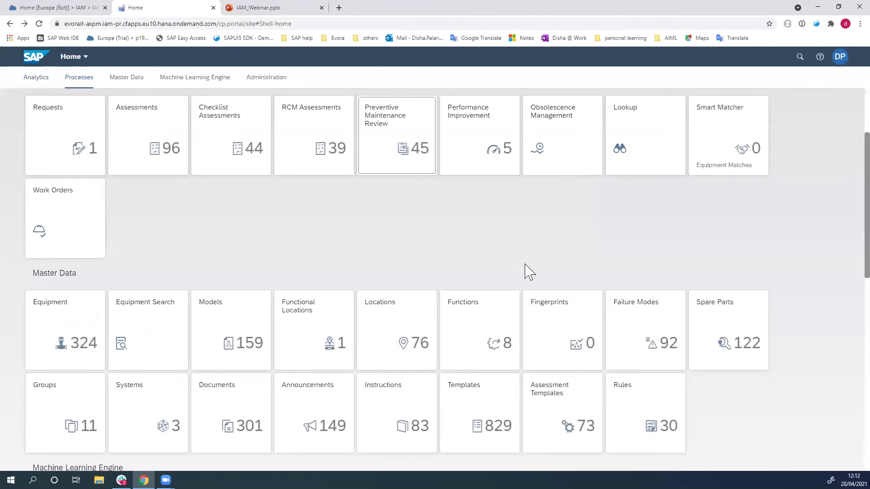
{"action": "scroll", "coordinate": [512, 272], "scroll_direction": "up", "scroll_amount": 2}
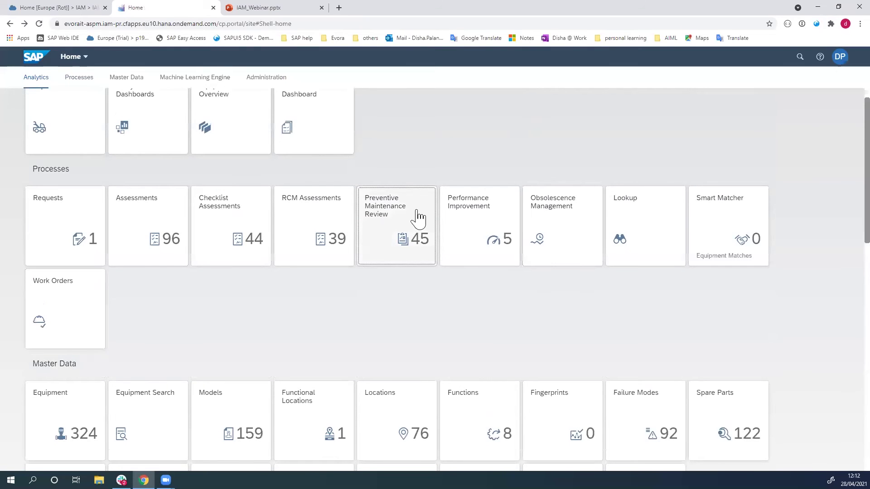
{"action": "scroll", "coordinate": [232, 297], "scroll_direction": "up", "scroll_amount": 1}
{"action": "scroll", "coordinate": [88, 346], "scroll_direction": "down", "scroll_amount": 3}
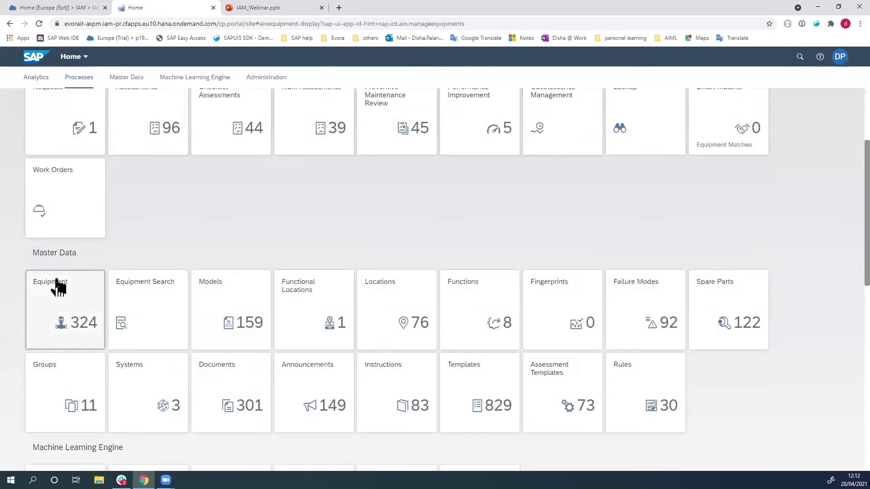
{"action": "left_click", "coordinate": [58, 288]}
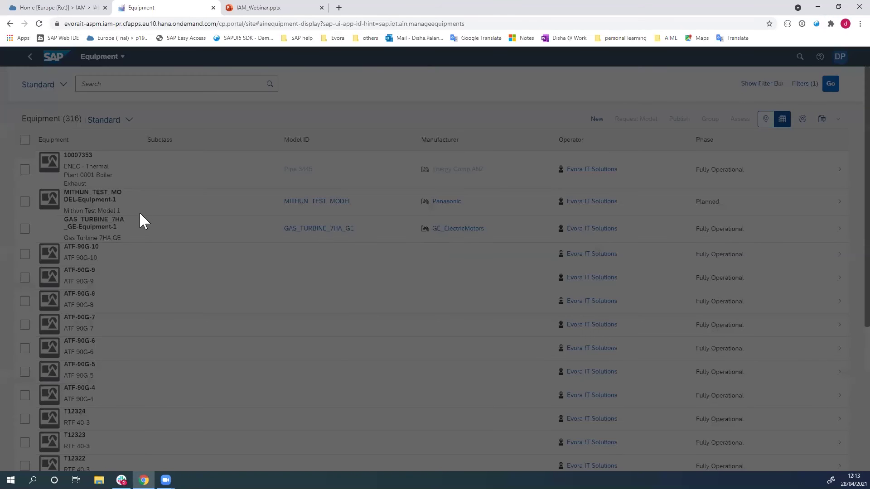
{"action": "scroll", "coordinate": [151, 290], "scroll_direction": "down", "scroll_amount": 5}
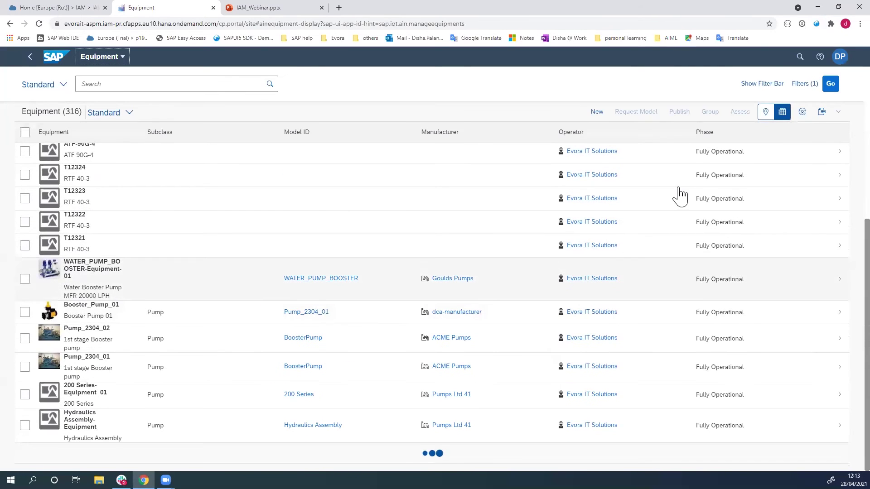
{"action": "key", "text": "Return"}
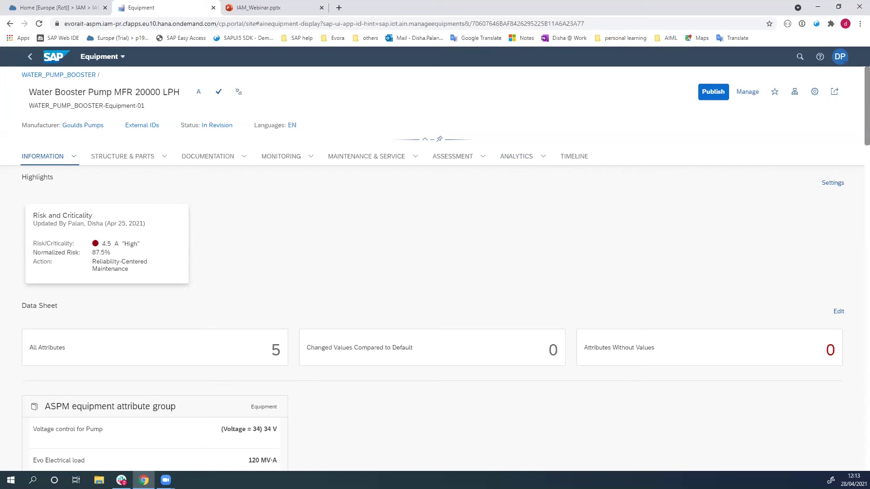
{"action": "left_click", "coordinate": [31, 57]}
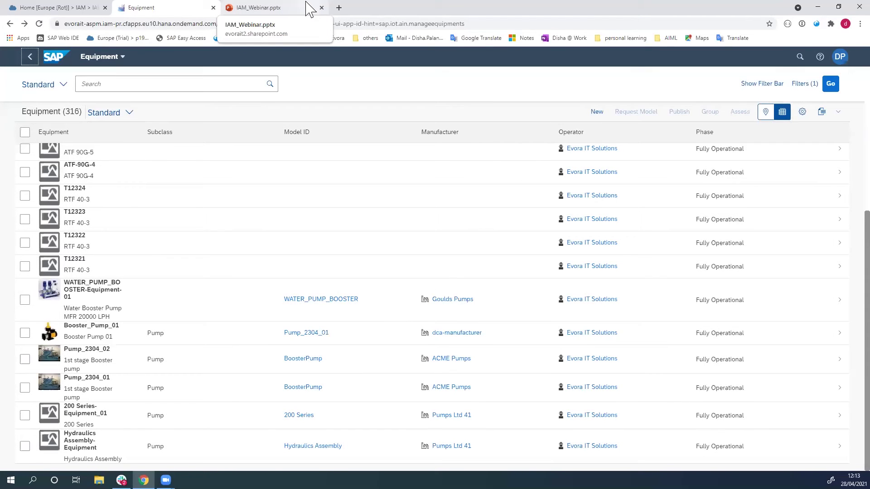
Switch to the IAM_Webinar presentation in PowerPoint and present from the Demo slide, advancing to SAP Asset Intelligence Network (AIN).
{"action": "left_click", "coordinate": [296, 6]}
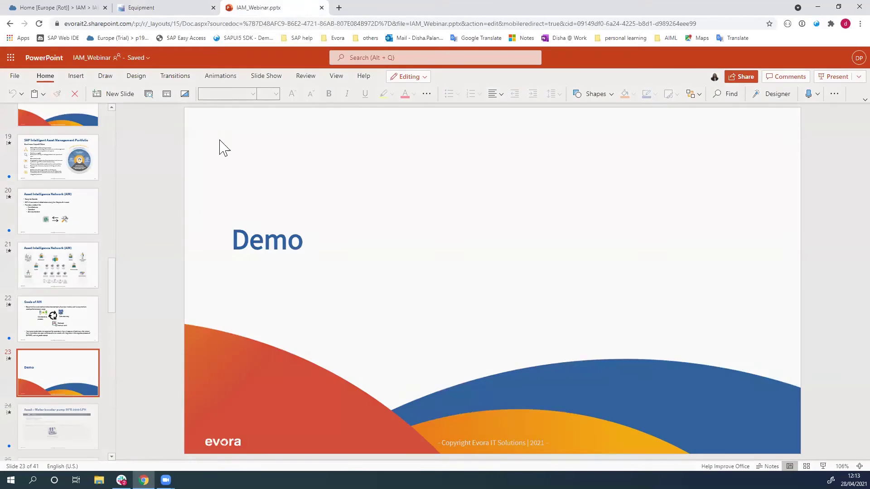
{"action": "key", "text": "shift+F5"}
{"action": "key", "text": "Right"}
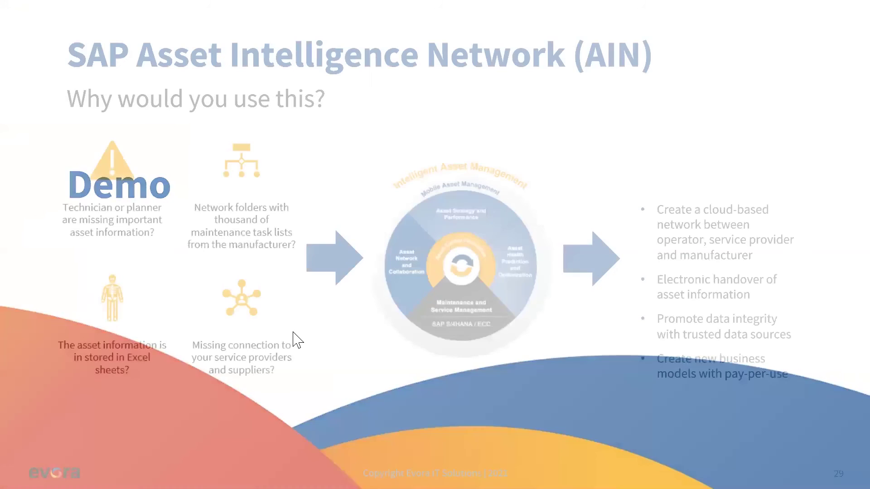